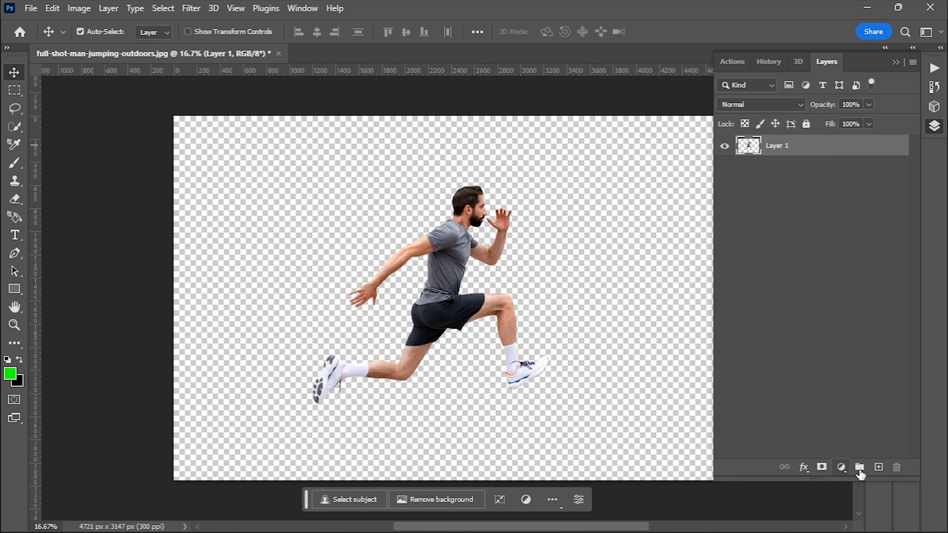
Add a new layer beneath the runner and fill it with a linear gradient running from the canvas's bottom edge past its top edge
left_click(878, 467)
left_click_drag(782, 149, 776, 179)
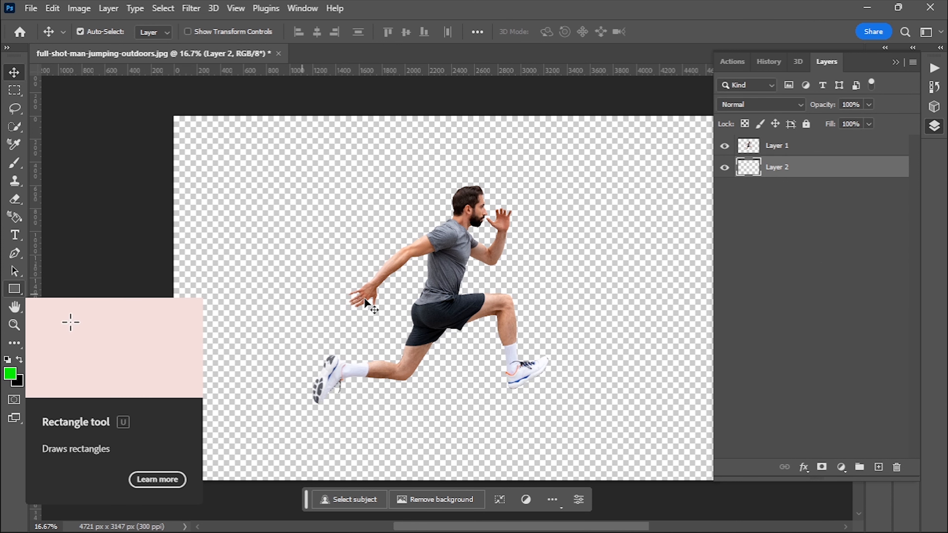
key("g")
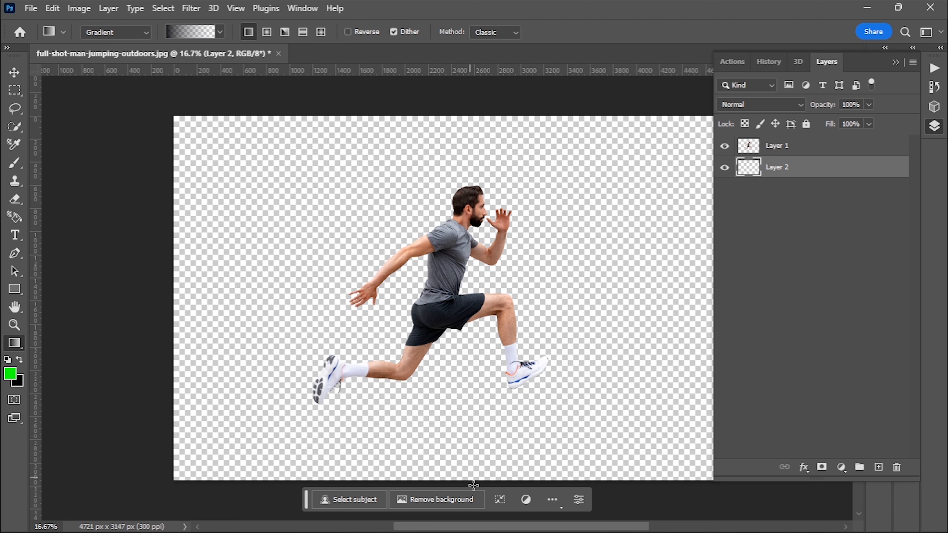
left_click_drag(470, 483, 462, 98)
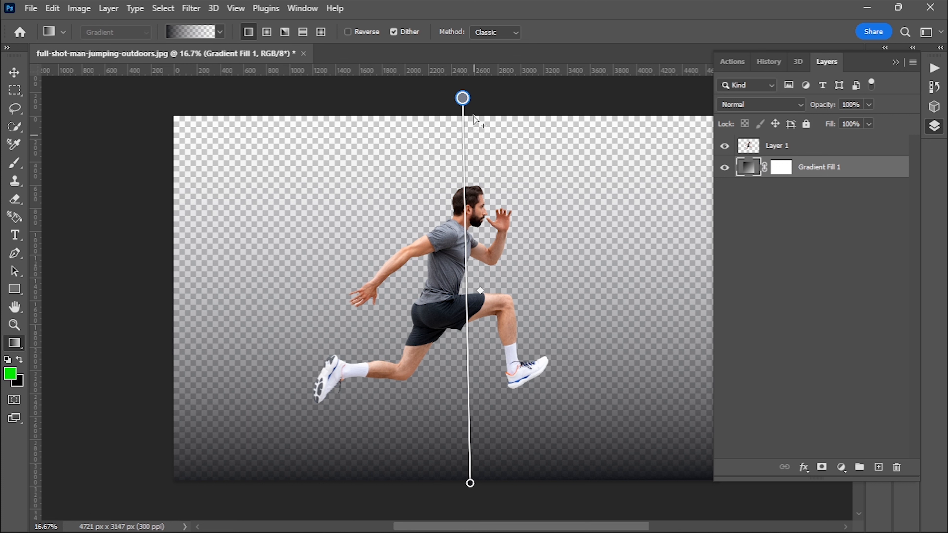
Set the gradient's upper colour stop to 787e8a and keep 1a1b1f for the lower stop
double_click(462, 98)
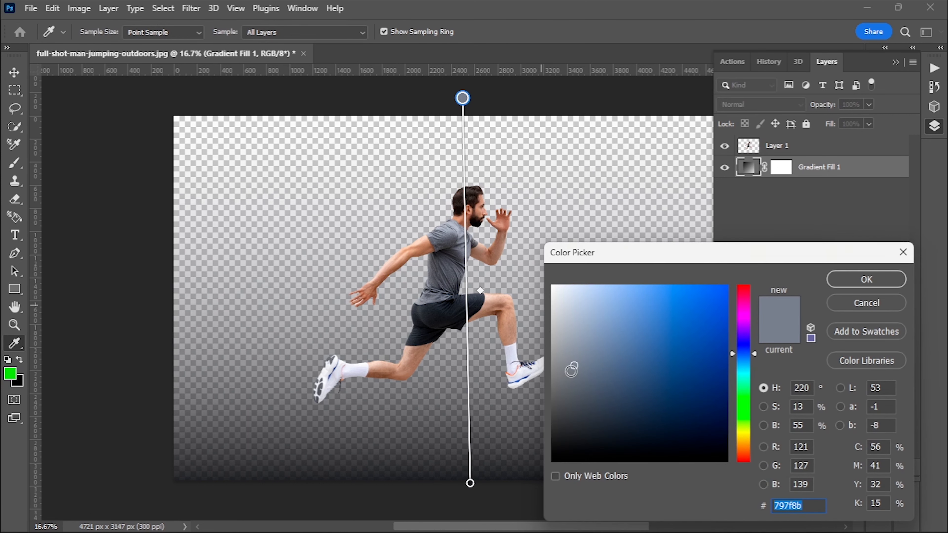
left_click(574, 367)
left_click(573, 366)
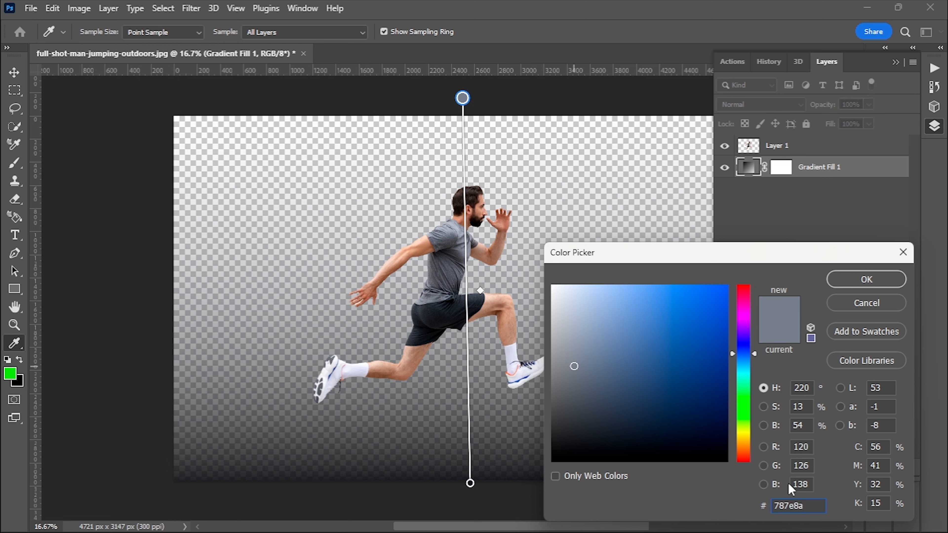
left_click(853, 284)
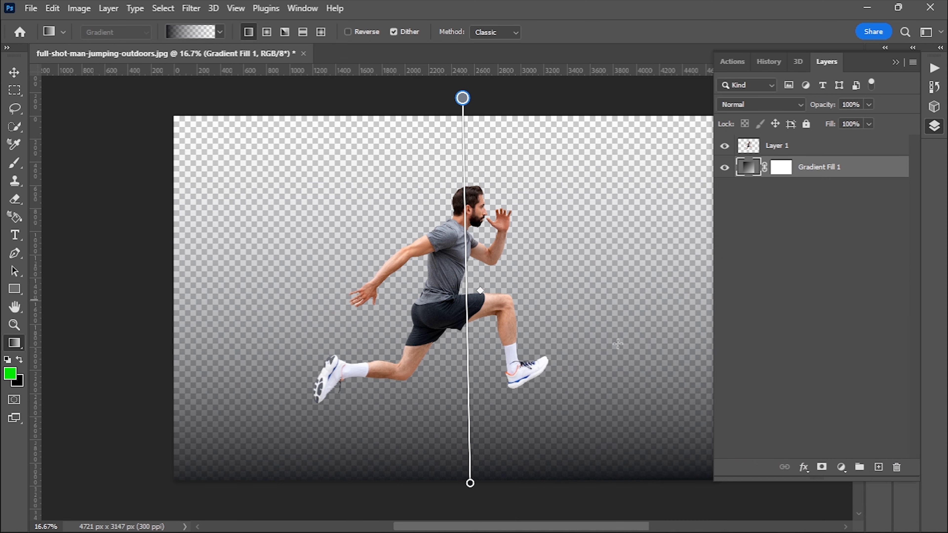
left_click(470, 483)
double_click(470, 484)
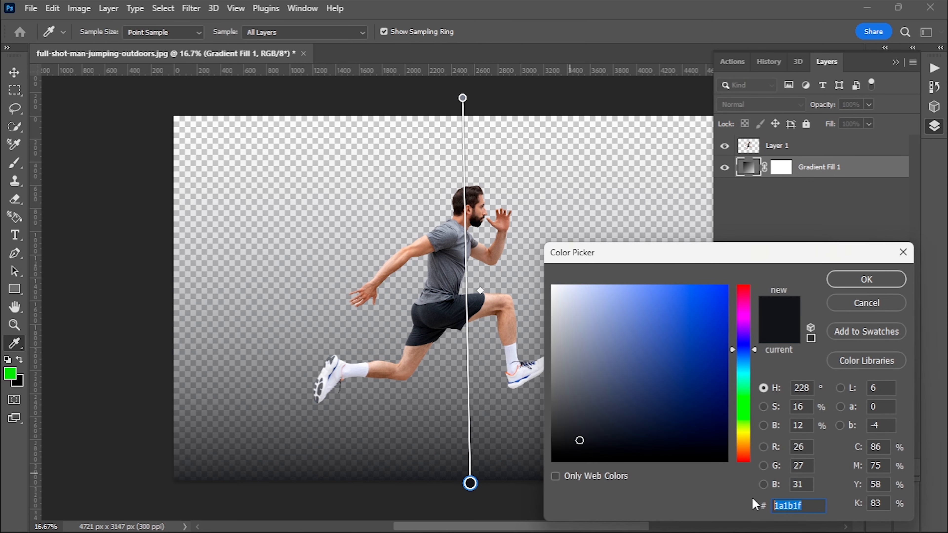
left_click(863, 279)
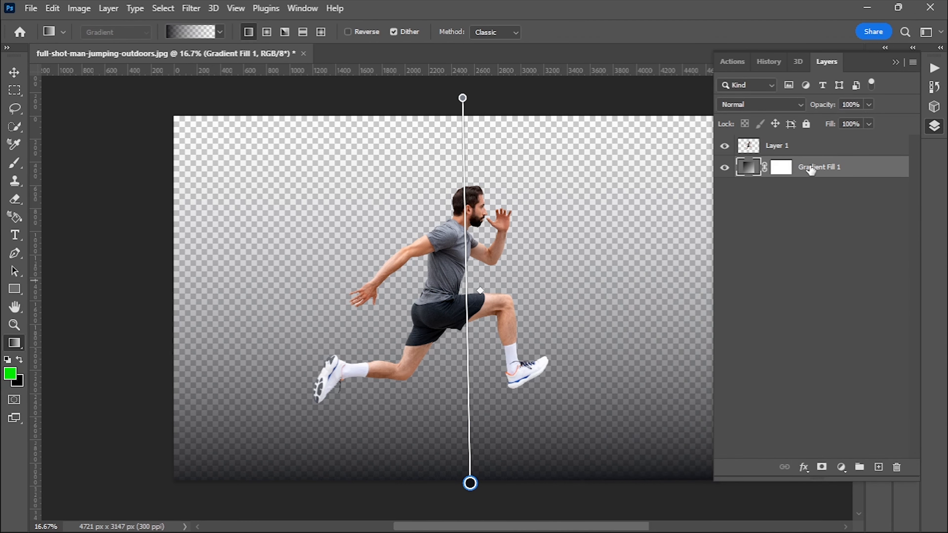
Add a white (ffffff) solid colour fill layer and place it beneath the gradient layer
left_click(841, 467)
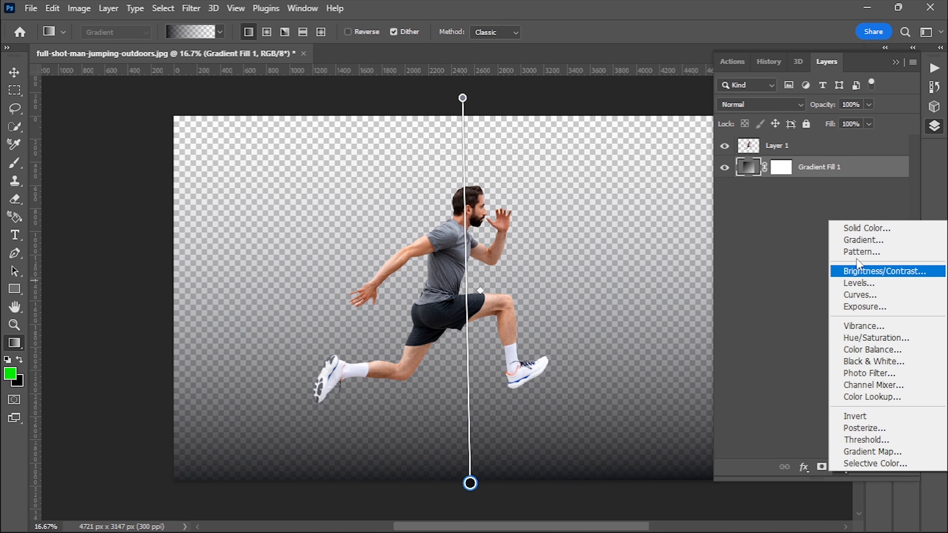
left_click(858, 228)
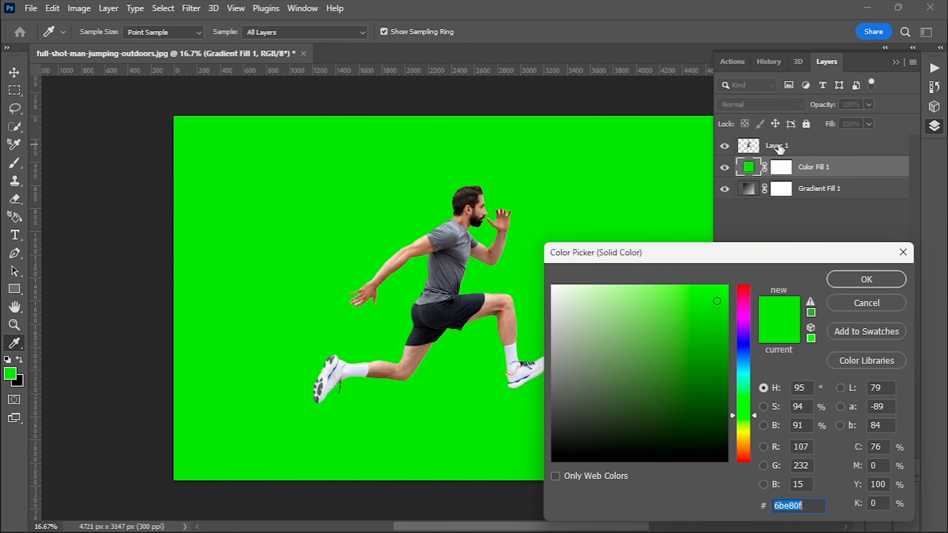
mouse_move(668, 310)
left_mouse_down()
mouse_move(552, 295)
mouse_move(519, 273)
left_mouse_up()
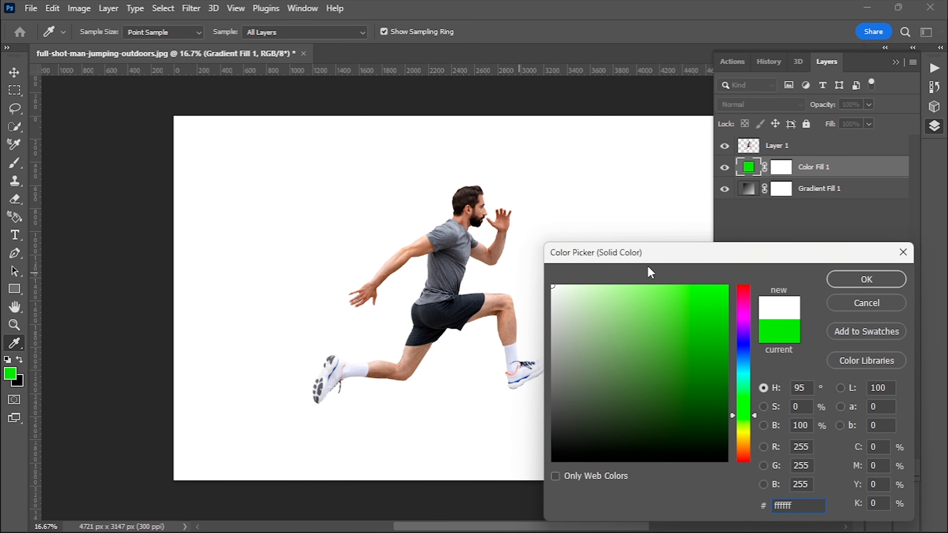
left_click(865, 279)
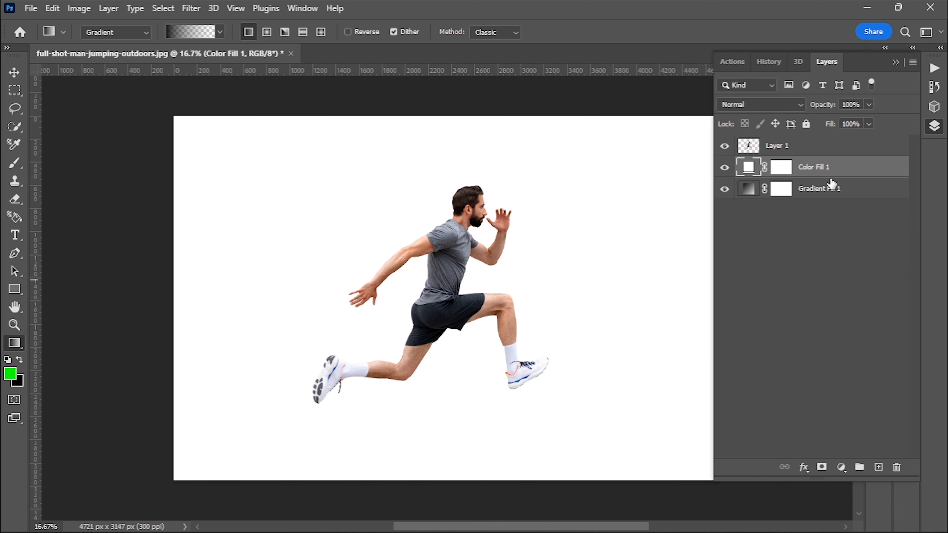
left_click_drag(814, 167, 815, 197)
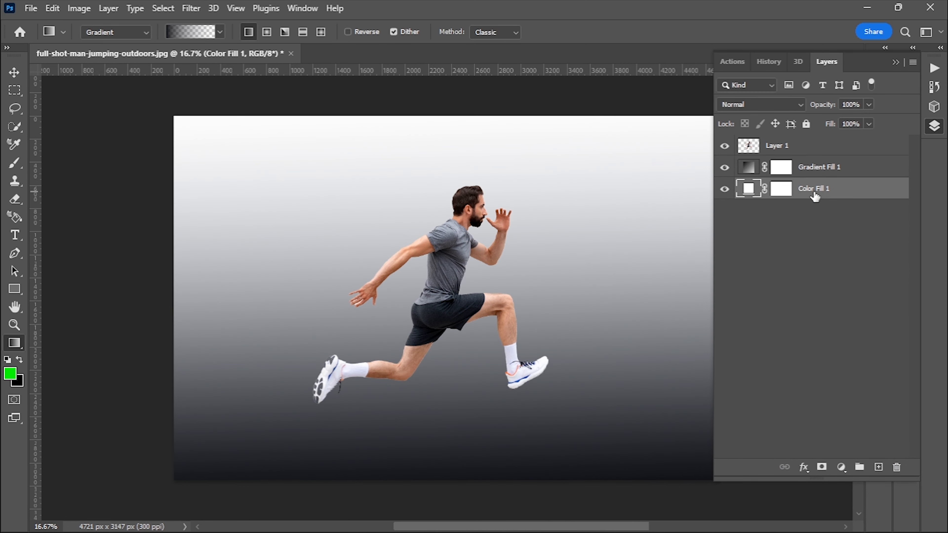
Convert the gradient fill layer to a smart object
left_click(750, 171)
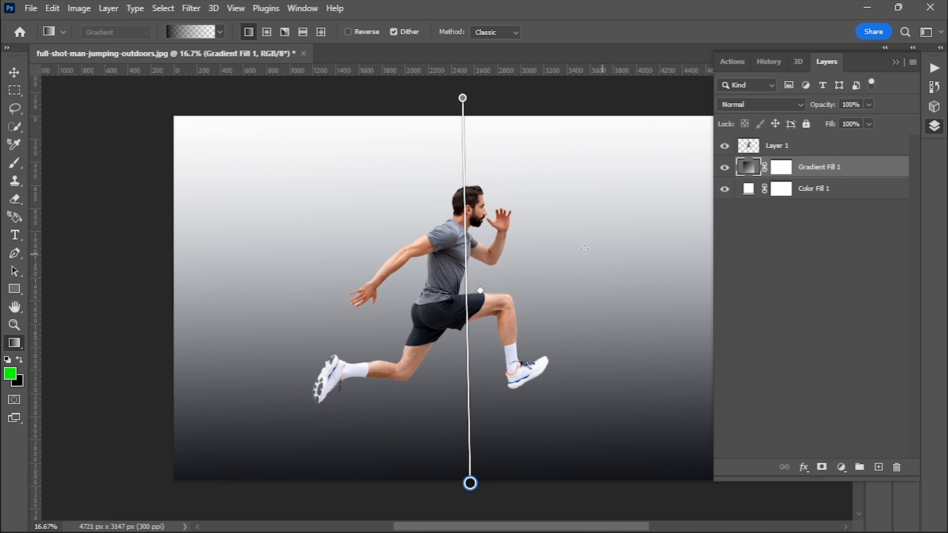
right_click(832, 167)
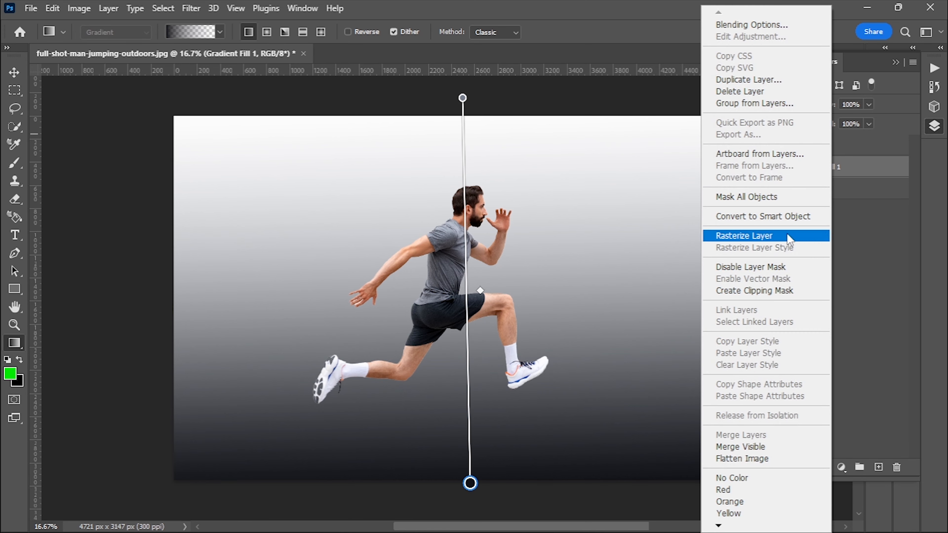
left_click(778, 219)
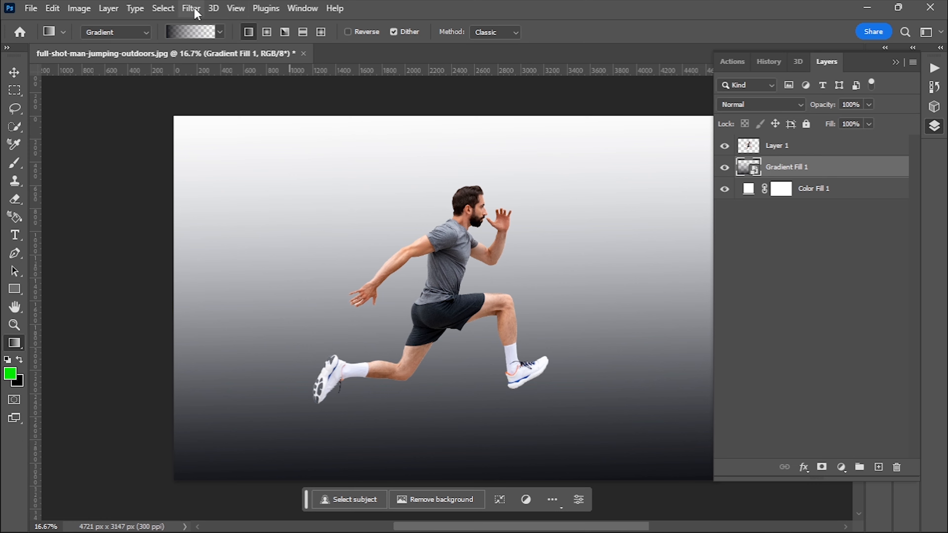
Apply an Add Noise filter to the gradient layer with amount 10%, Gaussian distribution and Monochromatic enabled
left_click(184, 12)
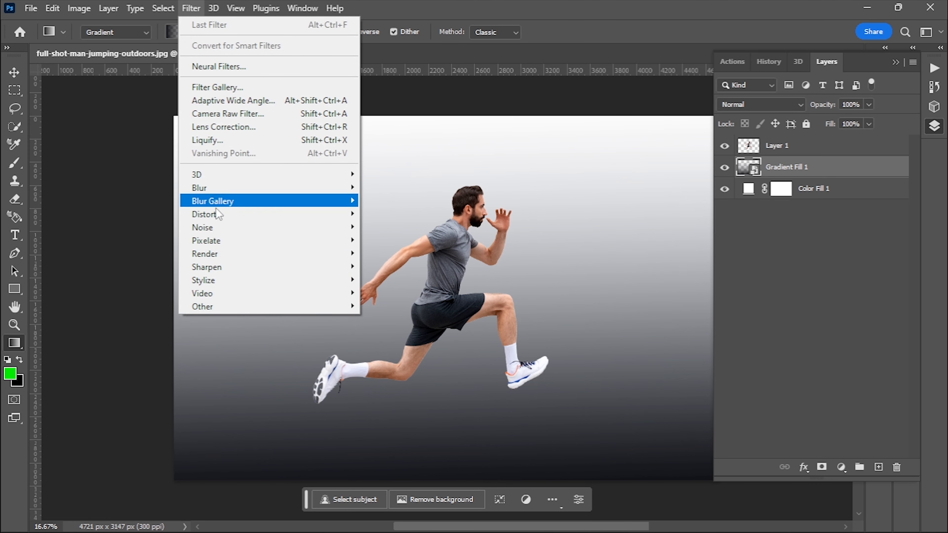
mouse_move(337, 234)
left_click(385, 227)
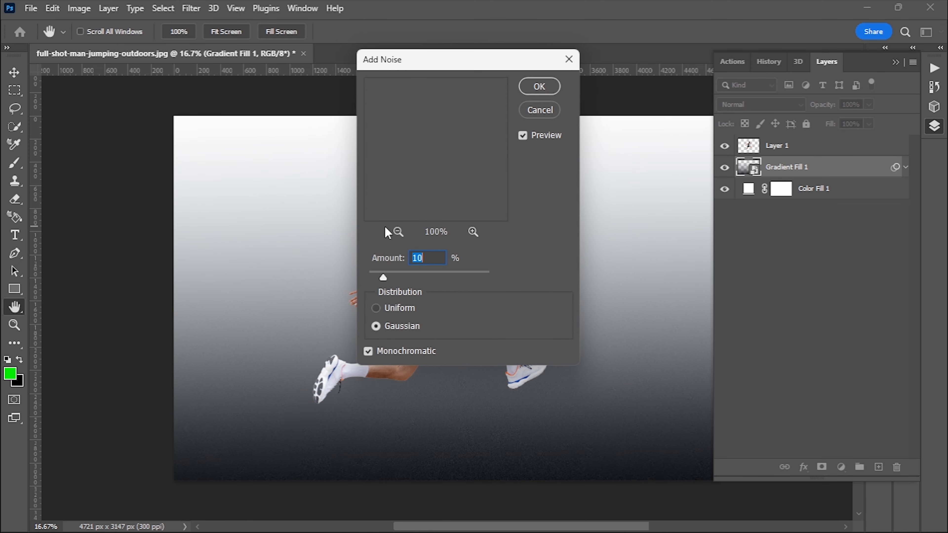
left_click_drag(496, 71, 613, 100)
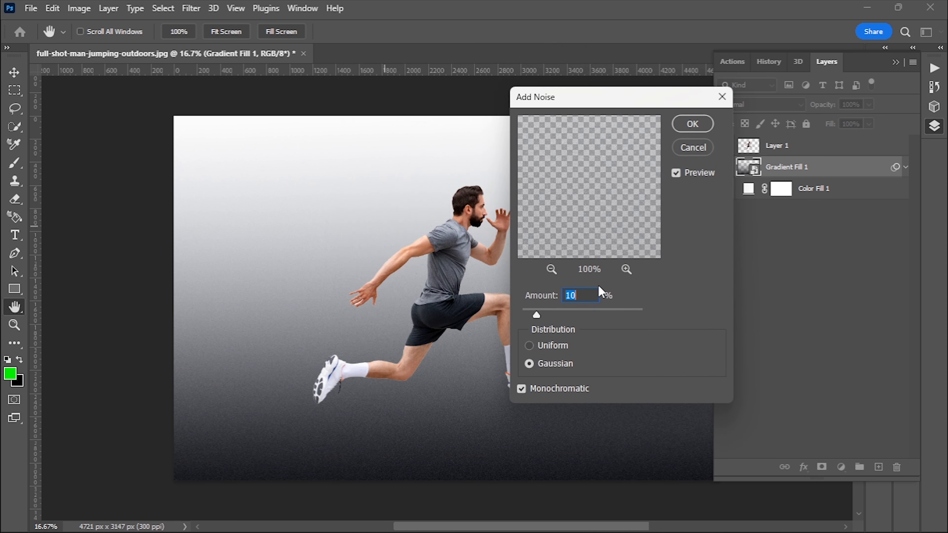
double_click(580, 294)
left_click(695, 125)
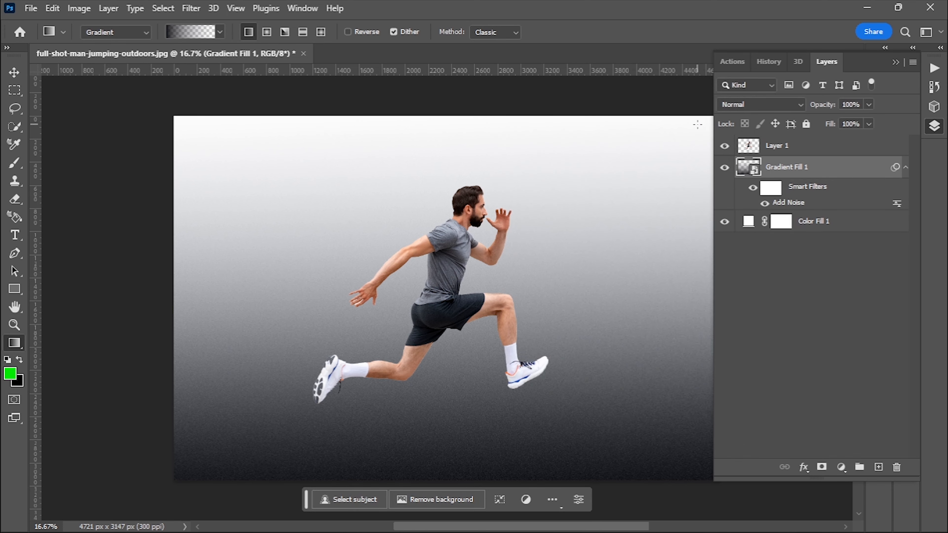
Duplicate the runner layer and convert the lower original, Layer 1, to a smart object
left_click(799, 149)
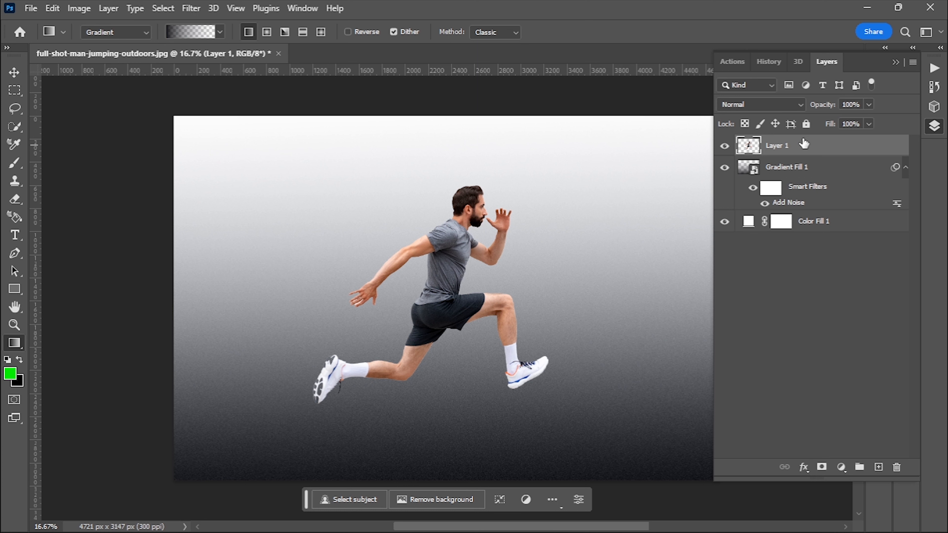
key("ctrl+j")
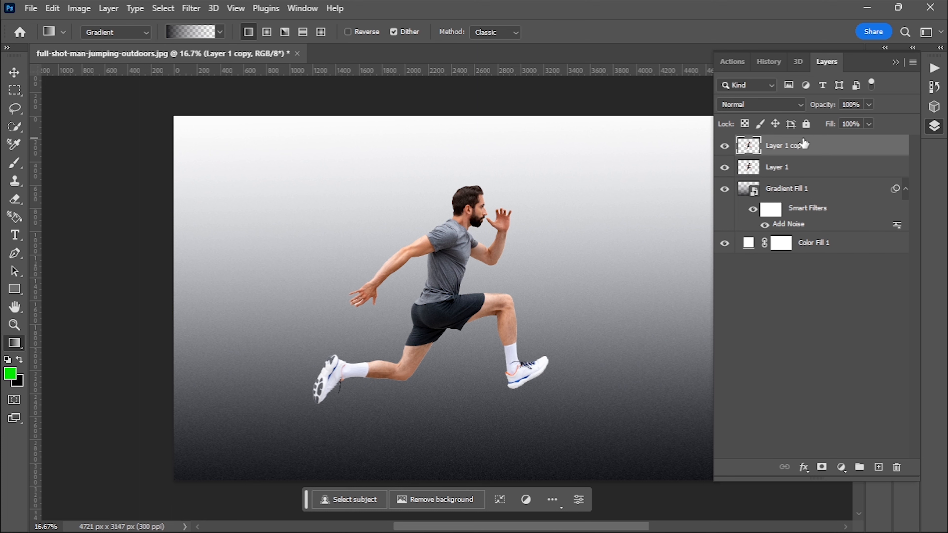
left_click(786, 170)
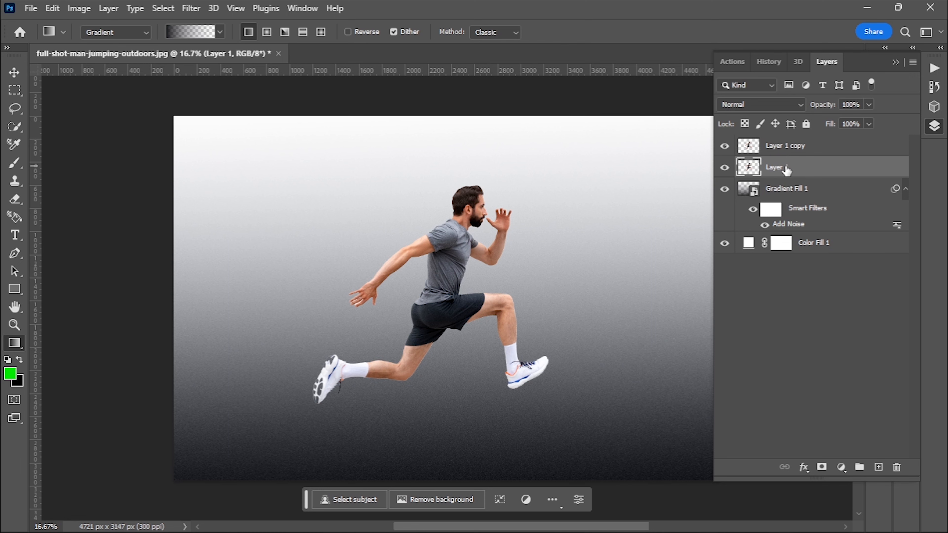
right_click(786, 169)
left_click(829, 220)
Apply a Motion Blur filter to Layer 1 with an angle of 0° and a distance of 70 pixels
left_click(192, 9)
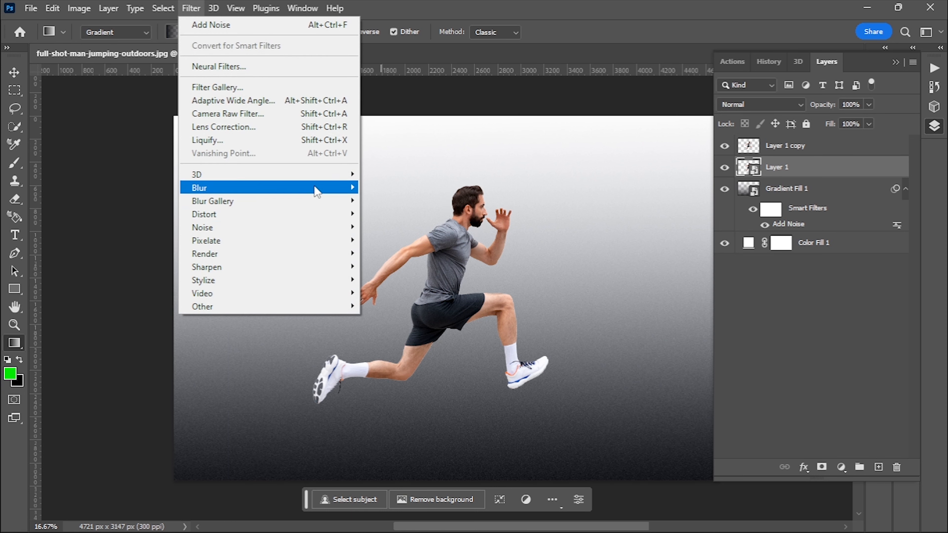
mouse_move(318, 191)
left_click(388, 266)
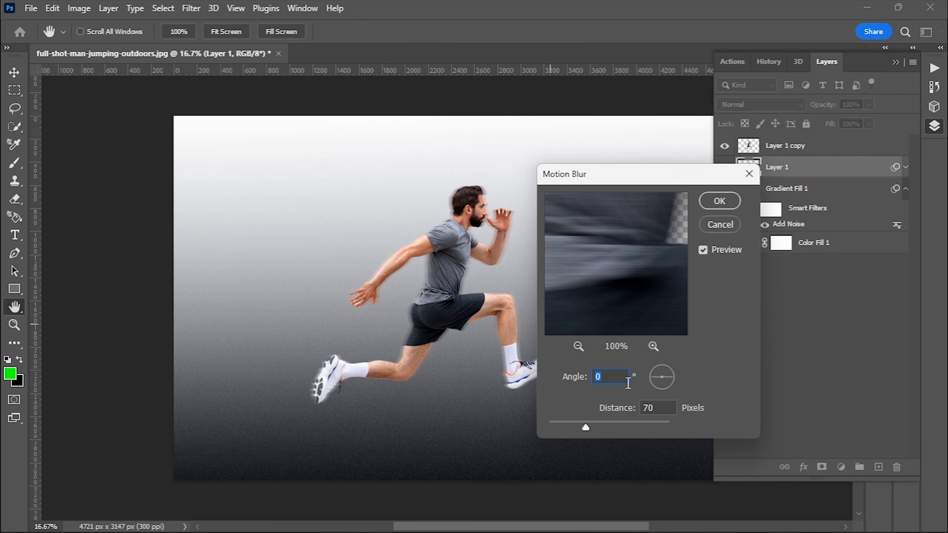
key("Tab")
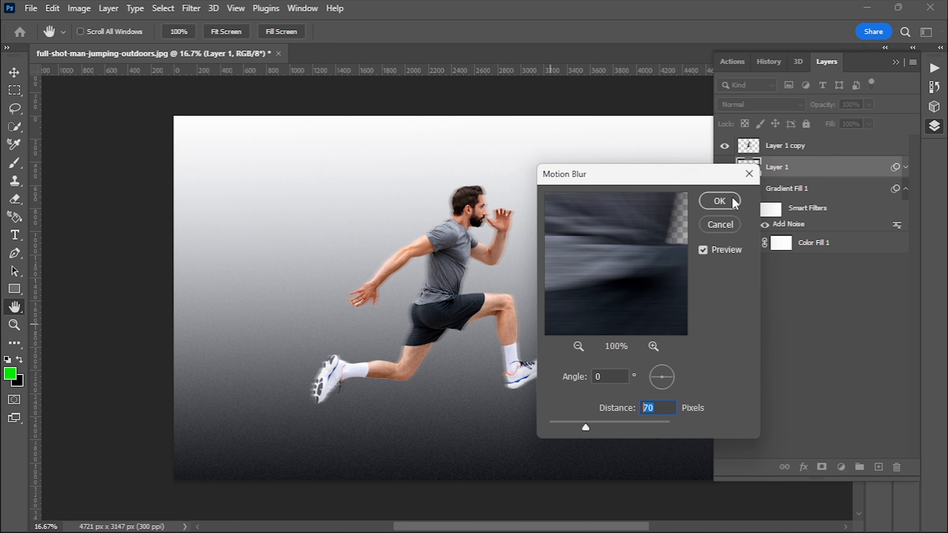
left_click(578, 346)
left_click(578, 346)
left_click(578, 346)
left_click(578, 346)
left_click(578, 346)
left_click(578, 347)
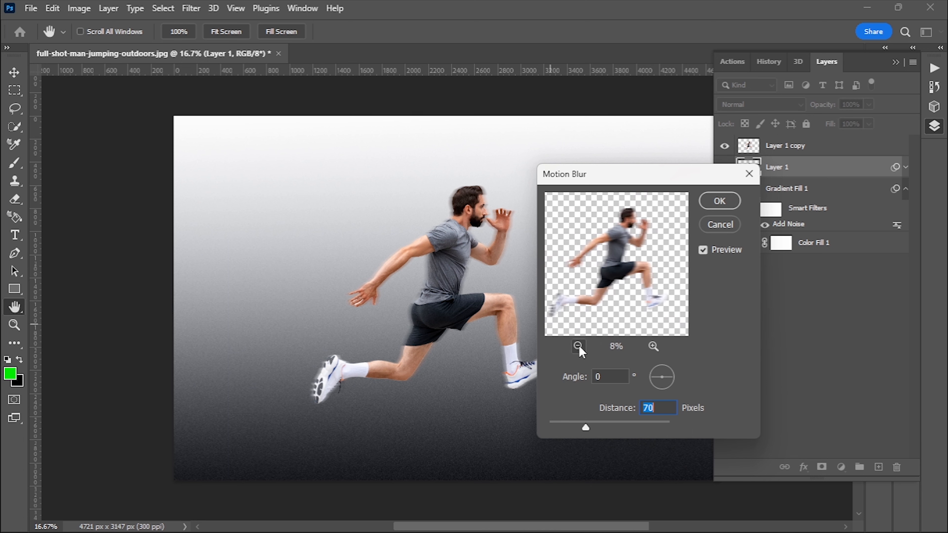
left_click(719, 201)
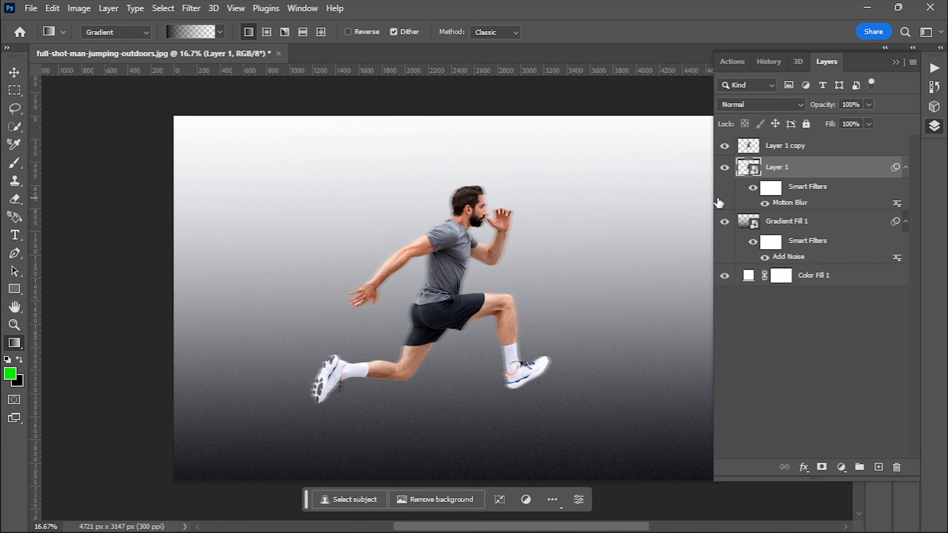
Add a layer mask to Layer 1 and paint on it with near-black 010101 to hide the motion blur along the runner's front side
left_click(820, 466)
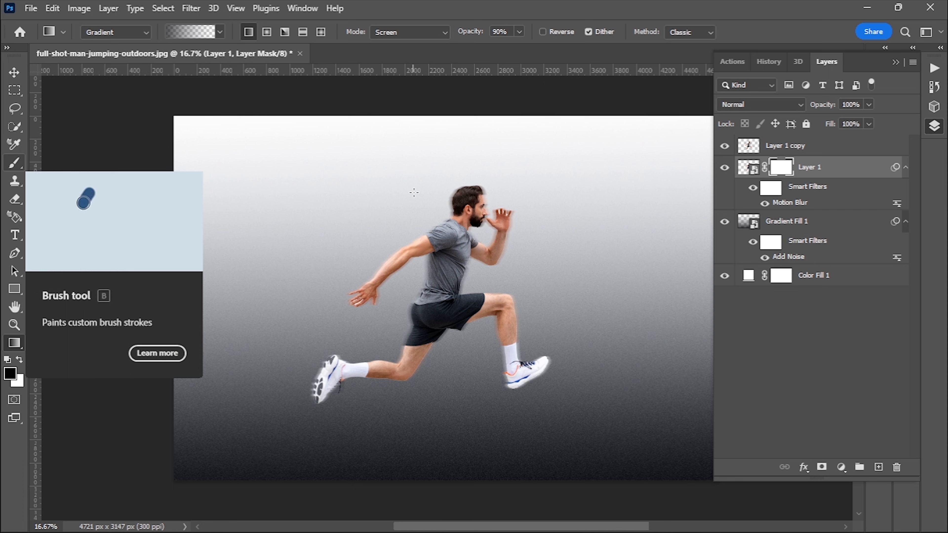
left_click(18, 166)
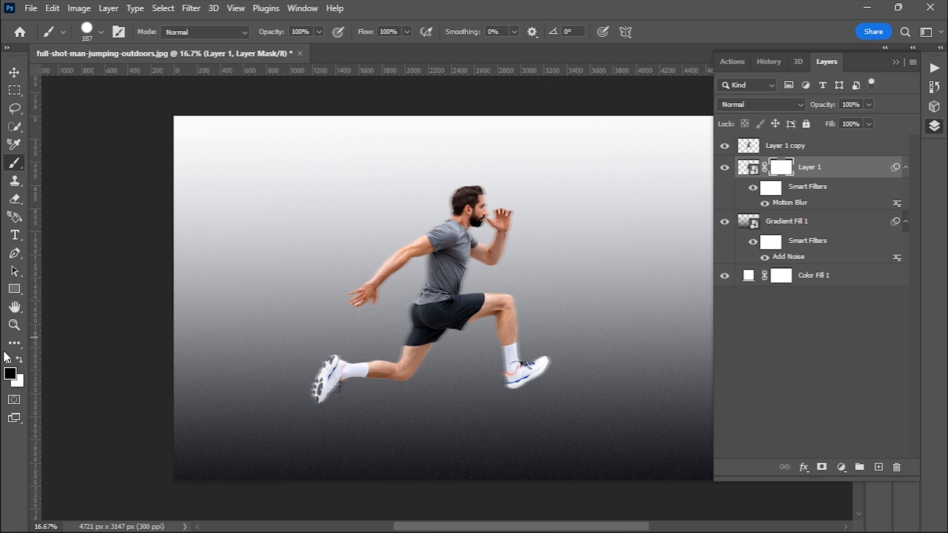
left_click(11, 373)
left_click(553, 459)
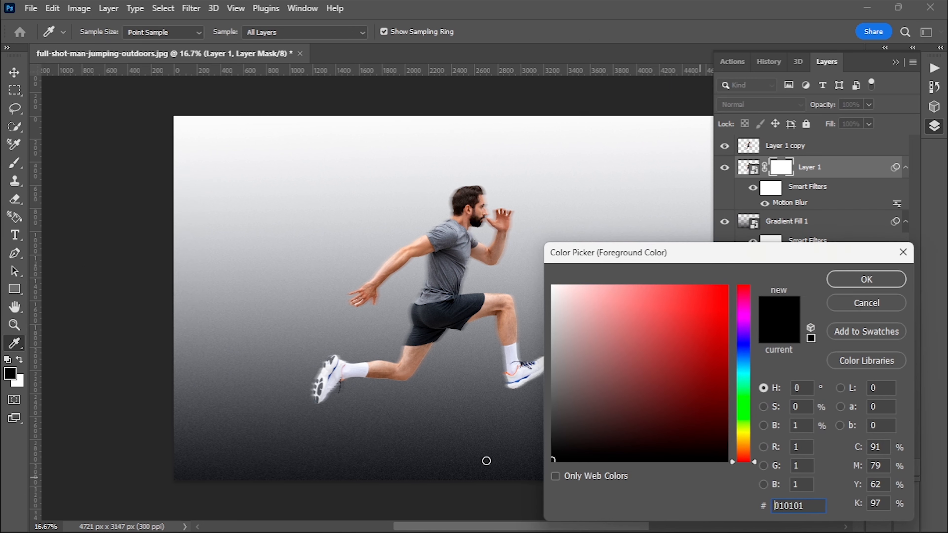
left_click(866, 279)
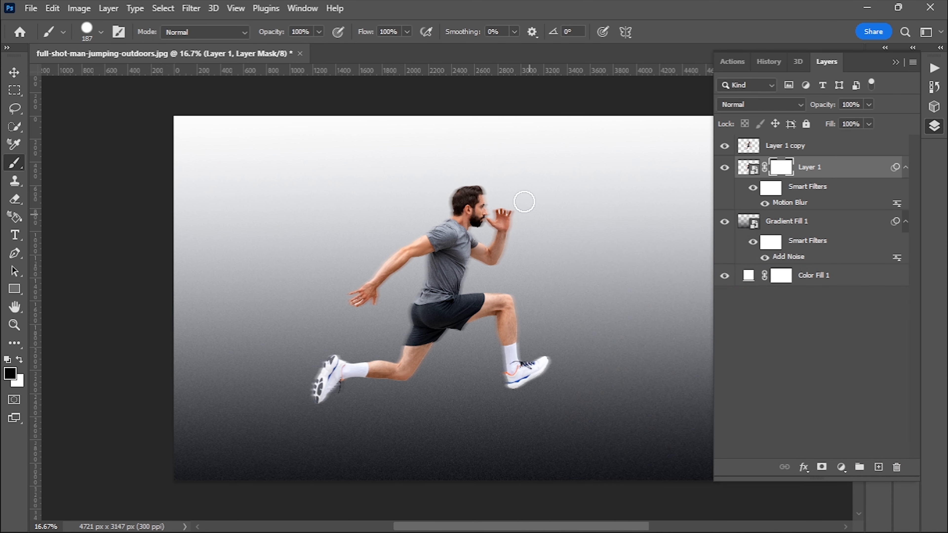
left_click(407, 30)
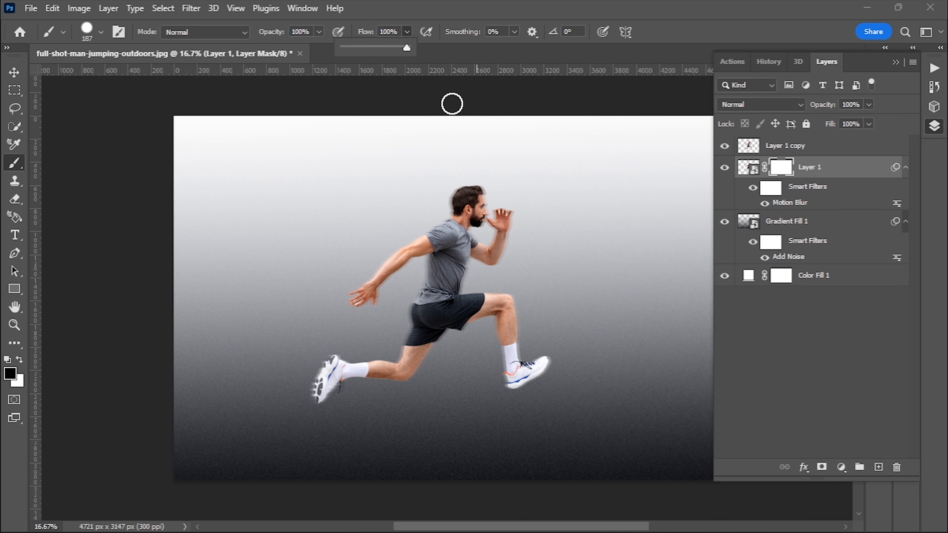
right_click(483, 258)
left_click(640, 323)
mouse_move(500, 213)
left_mouse_down()
mouse_move(507, 268)
mouse_move(518, 212)
mouse_move(489, 264)
mouse_move(497, 217)
mouse_move(489, 229)
mouse_move(487, 188)
mouse_move(476, 278)
mouse_move(534, 208)
mouse_move(490, 259)
mouse_move(510, 205)
mouse_move(475, 314)
mouse_move(493, 319)
mouse_move(507, 294)
mouse_move(519, 391)
mouse_move(521, 337)
mouse_move(530, 372)
mouse_move(550, 366)
mouse_move(541, 344)
mouse_move(547, 364)
mouse_move(515, 373)
mouse_move(505, 350)
mouse_move(501, 385)
mouse_move(560, 364)
mouse_move(493, 375)
mouse_move(465, 354)
mouse_move(468, 323)
mouse_move(398, 386)
mouse_move(350, 387)
mouse_move(325, 413)
left_mouse_up()
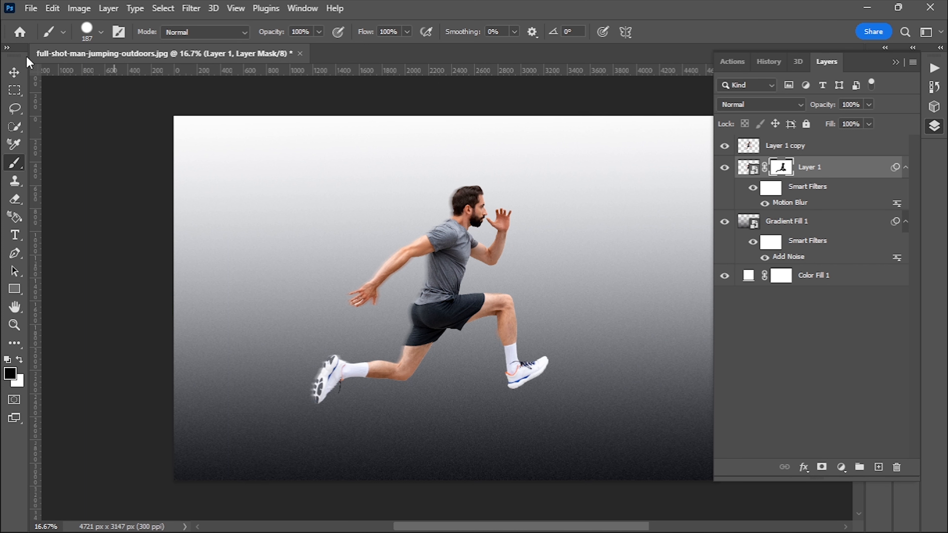
left_click(16, 73)
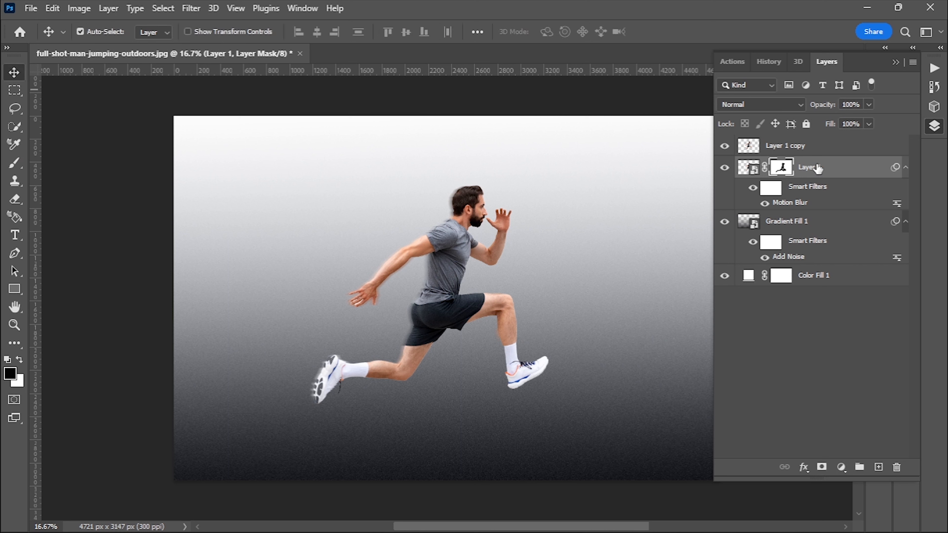
With Layer 1 selected, create a new action named duplicate01 in the Default Actions set and start recording
left_click(814, 168)
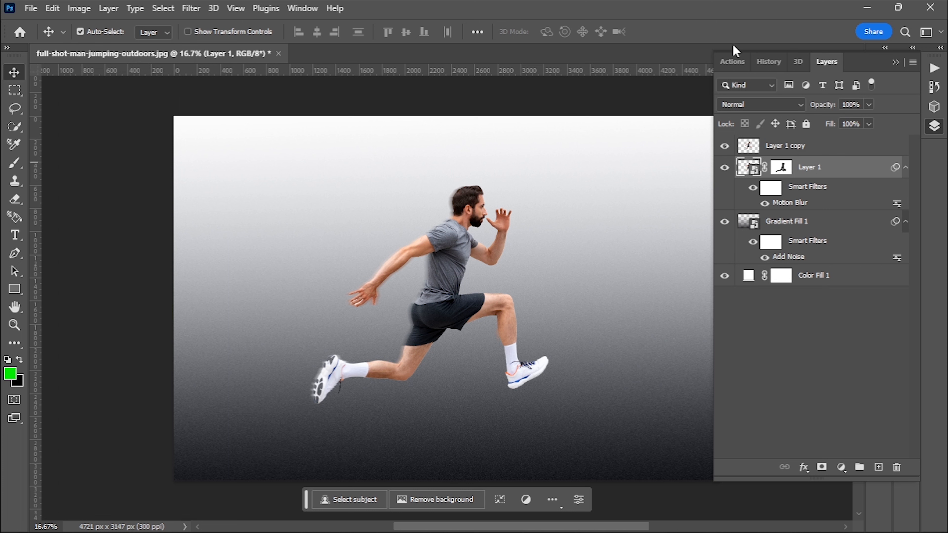
left_click(733, 62)
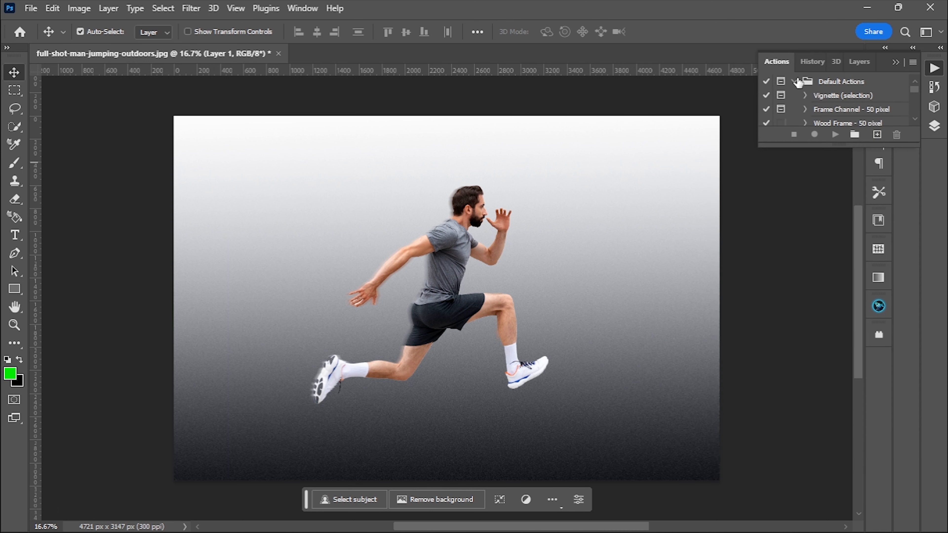
left_click(876, 135)
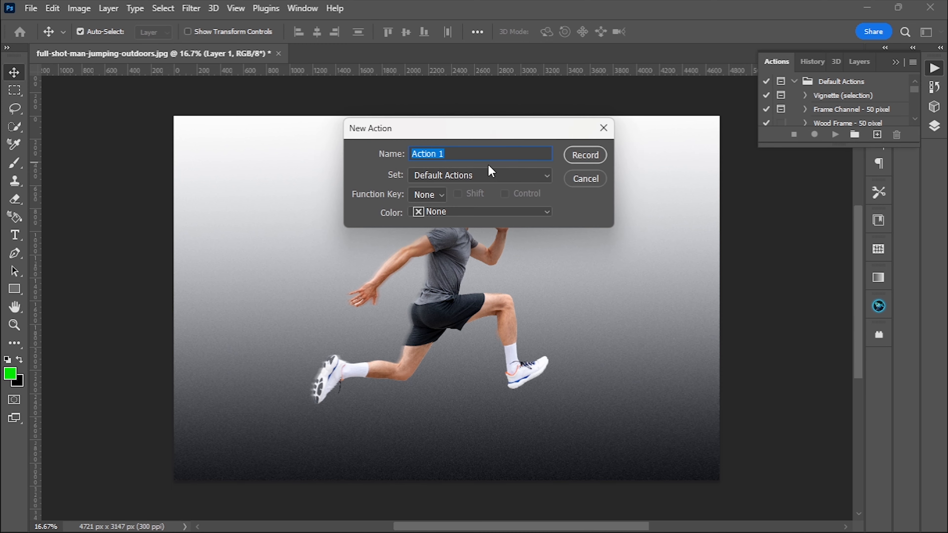
type("duplicate01")
left_click(500, 175)
left_click(503, 180)
left_click(582, 157)
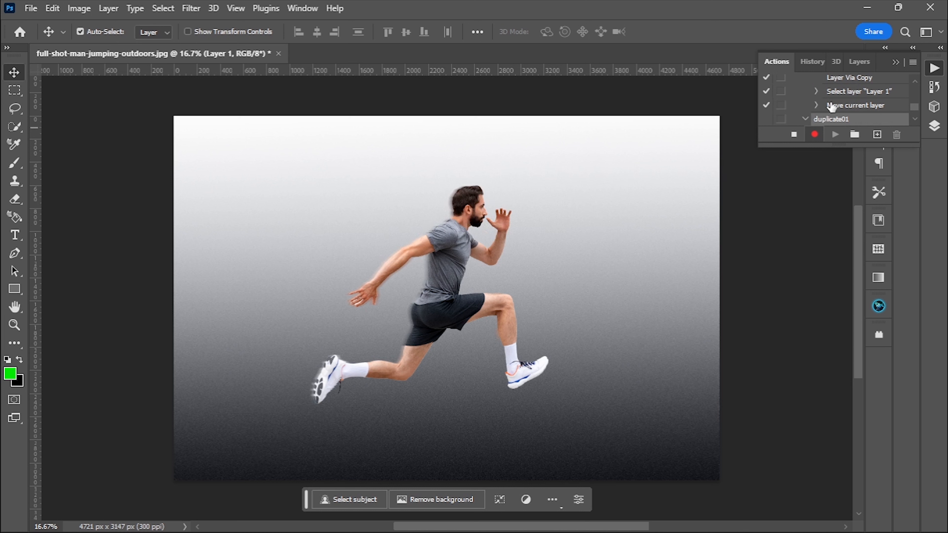
Record duplicating Layer 1, selecting the lower original and nudging it slightly away behind the runner, and stop the recording
left_click(934, 126)
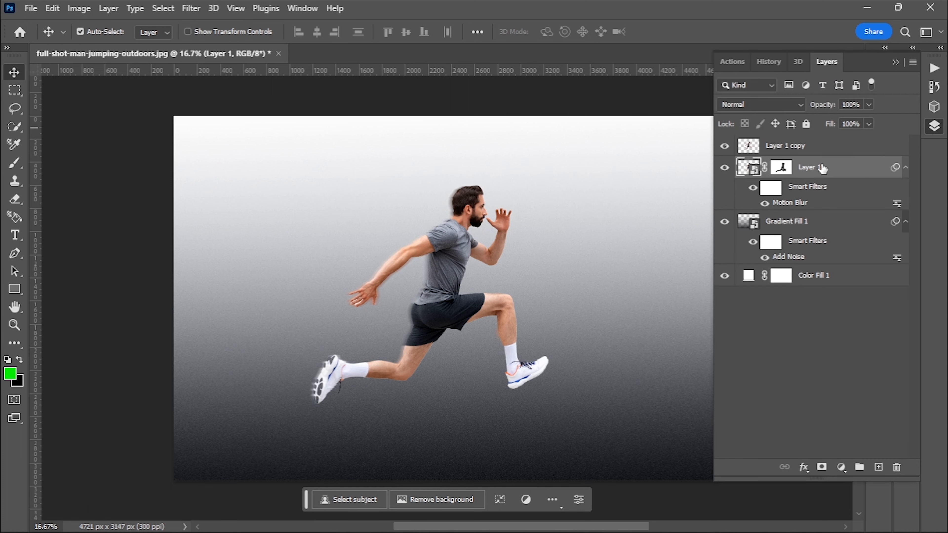
key("ctrl+j")
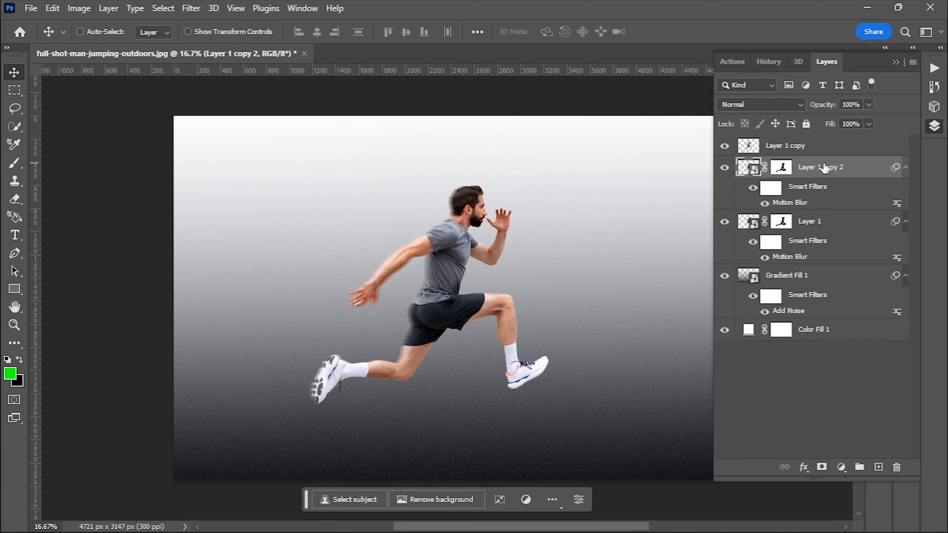
left_click(820, 223)
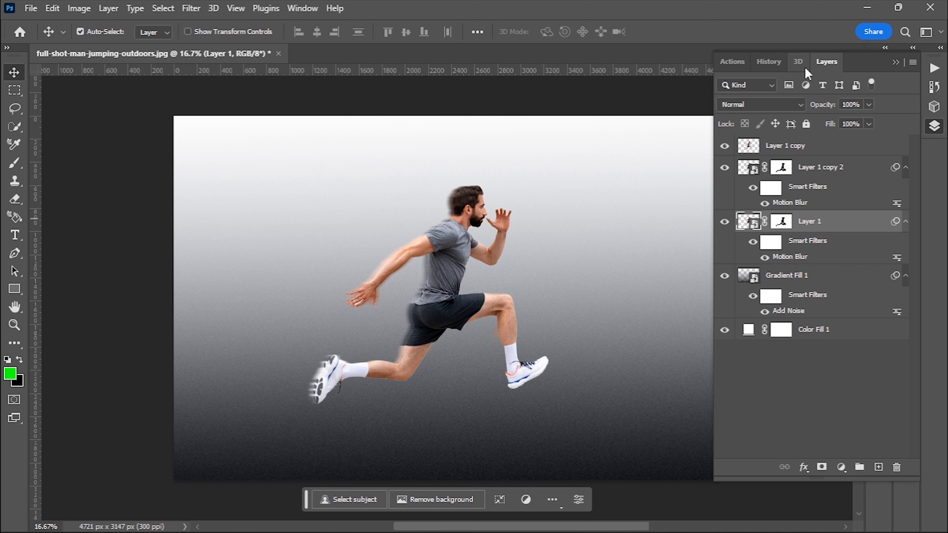
left_click(738, 61)
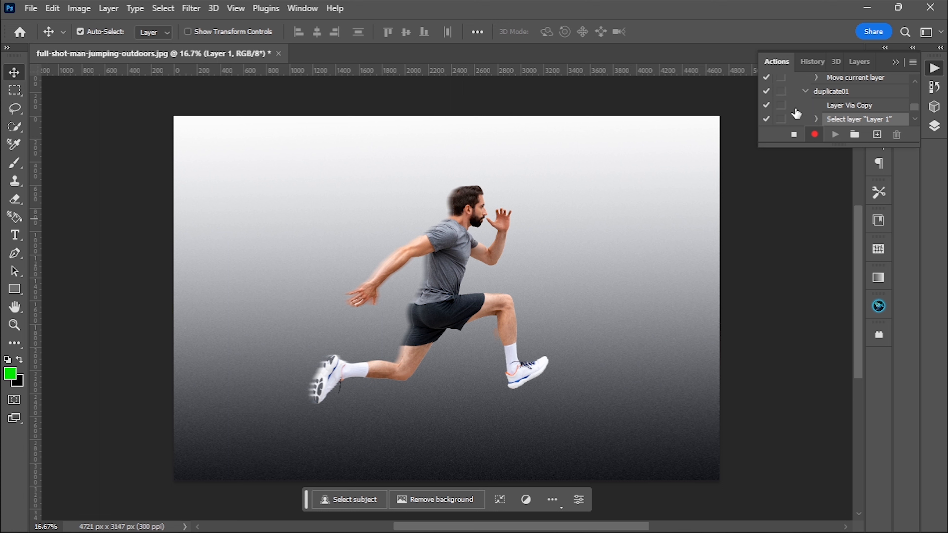
left_click(798, 138)
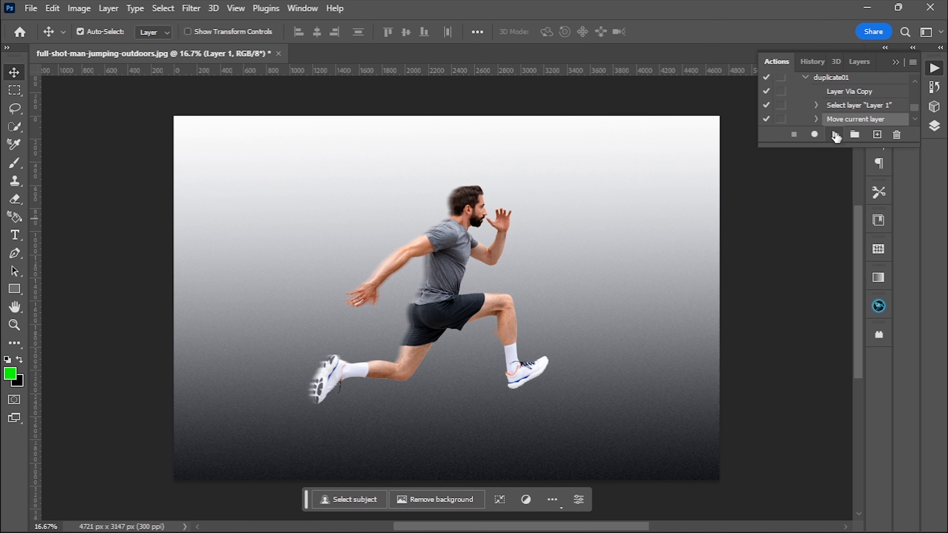
With Layer 1 selected, play the duplicate01 action repeatedly until the trail includes Layer 1 copy 8
left_click(934, 126)
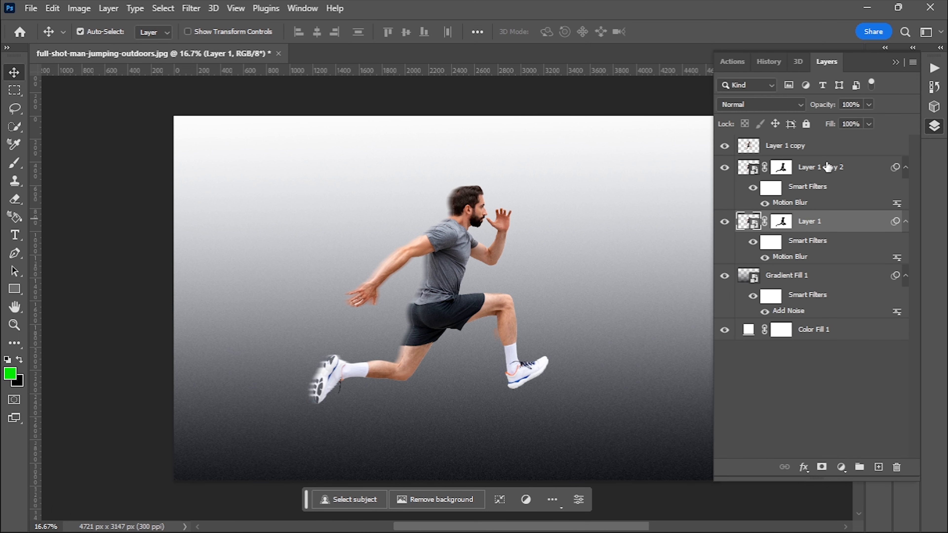
left_click(820, 168)
left_click(817, 222)
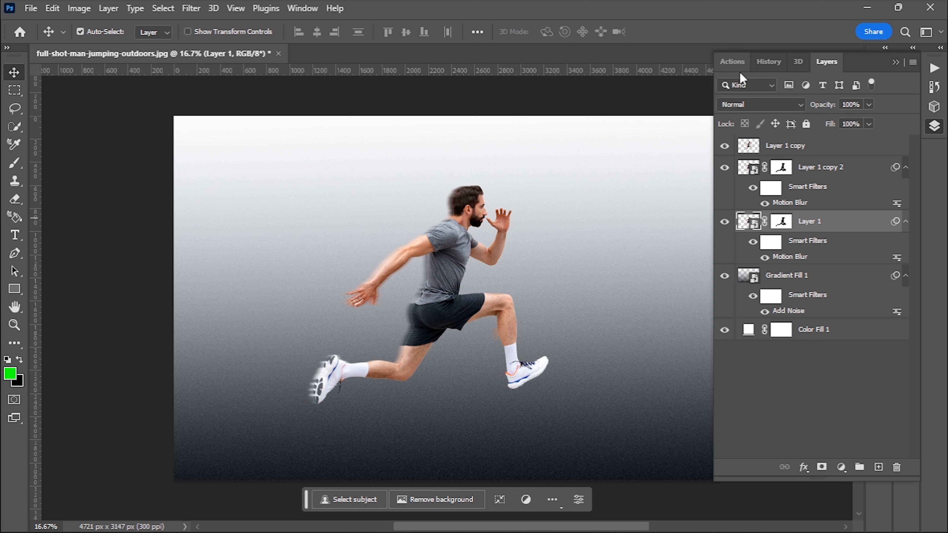
left_click(732, 61)
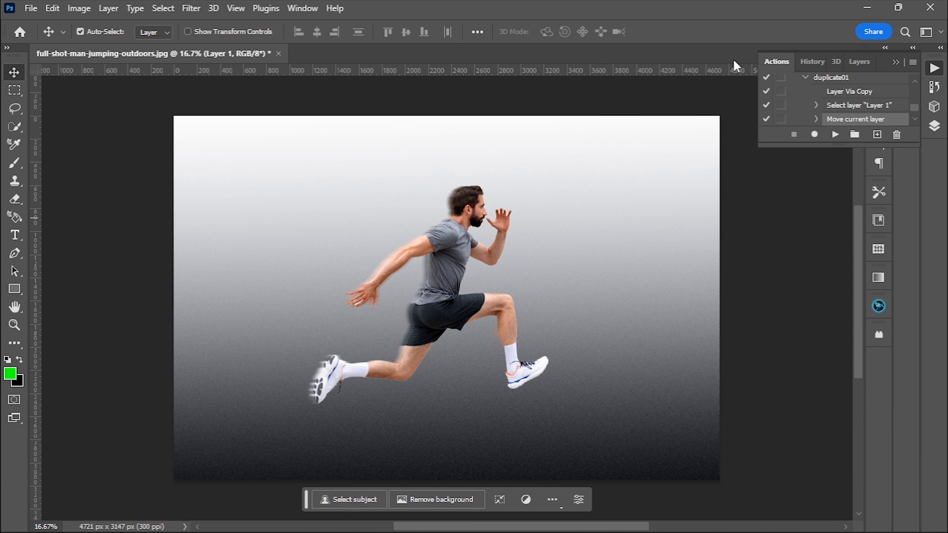
left_click(834, 135)
left_click(833, 135)
left_click(833, 134)
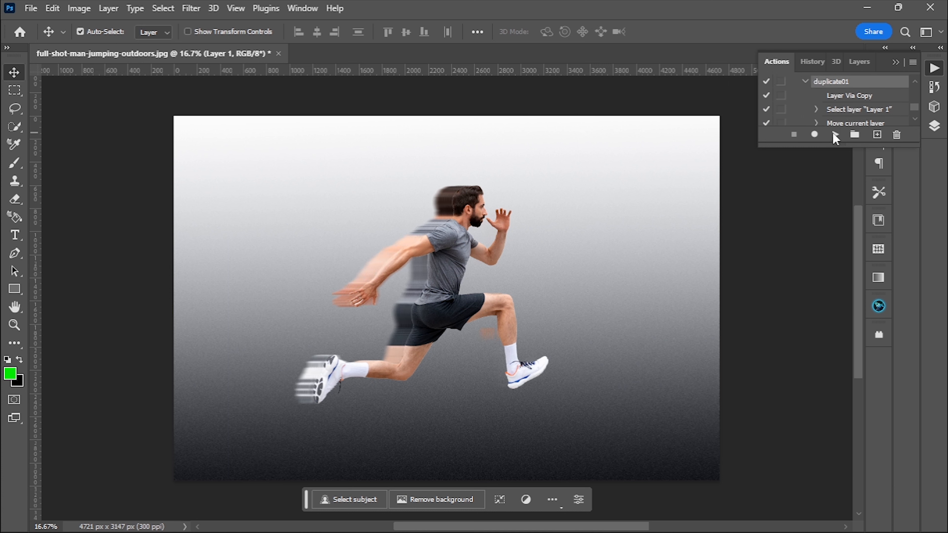
left_click(833, 135)
Review the stacked blur copies, reselect the lowest Layer 1 and play the duplicate01 action once more
left_click(934, 68)
left_click(933, 125)
left_click(820, 222)
left_click(823, 275)
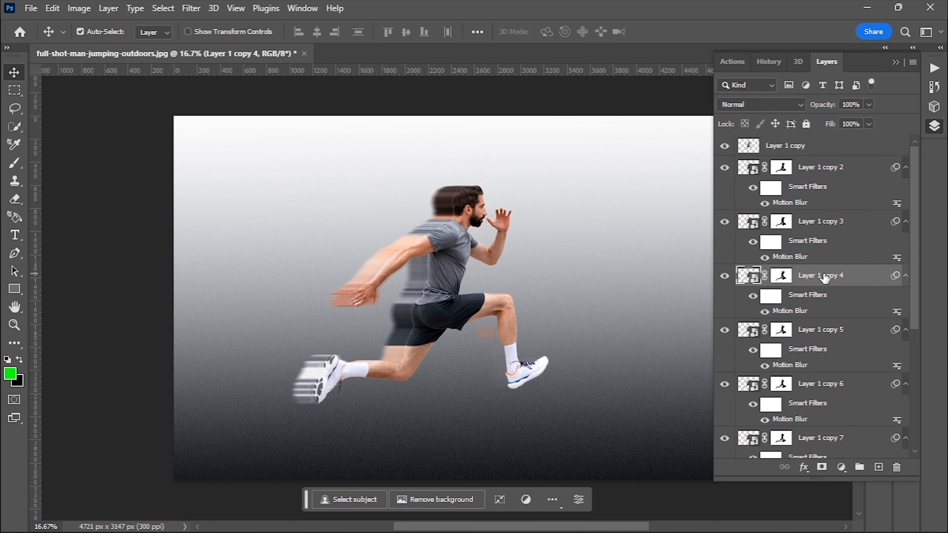
scroll(824, 280, "down", 1)
left_click(827, 308)
left_click(831, 363)
scroll(833, 369, "down", 6)
left_click(834, 374)
left_click(838, 377)
scroll(844, 366, "down", 2)
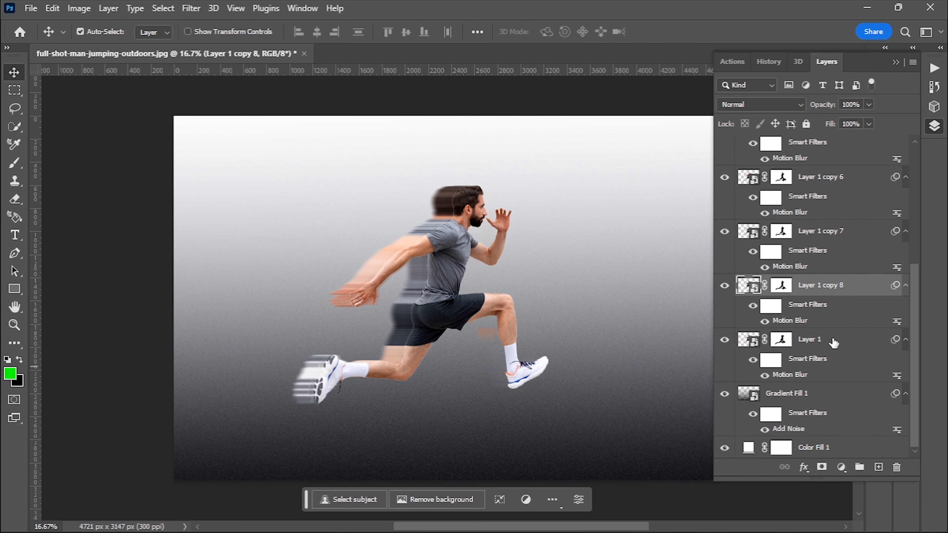
left_click(833, 338)
left_click(733, 61)
left_click(834, 135)
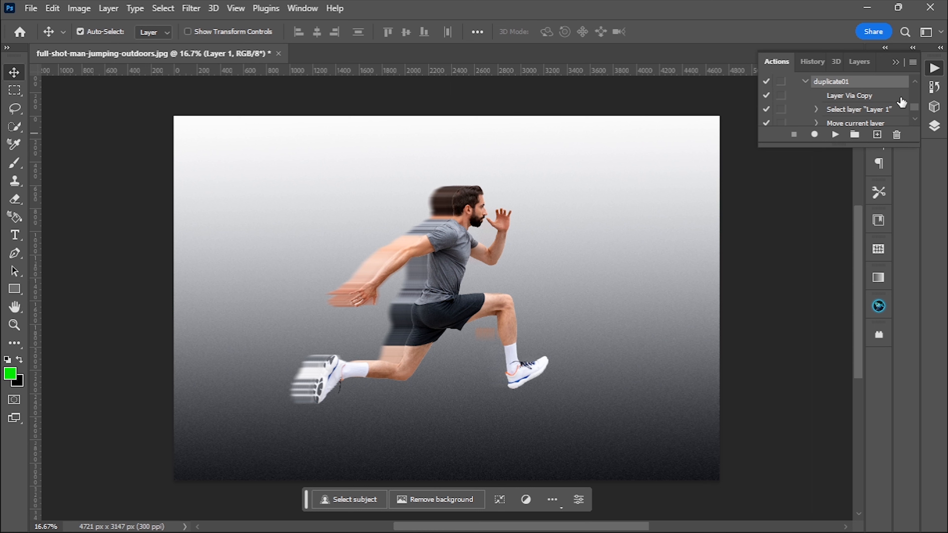
Raise the opacity in 10% increments up the trail, from 10% on Layer 1 through 30% on copy 8 to 40% on copy 7
left_click(934, 126)
scroll(822, 339, "down", 3)
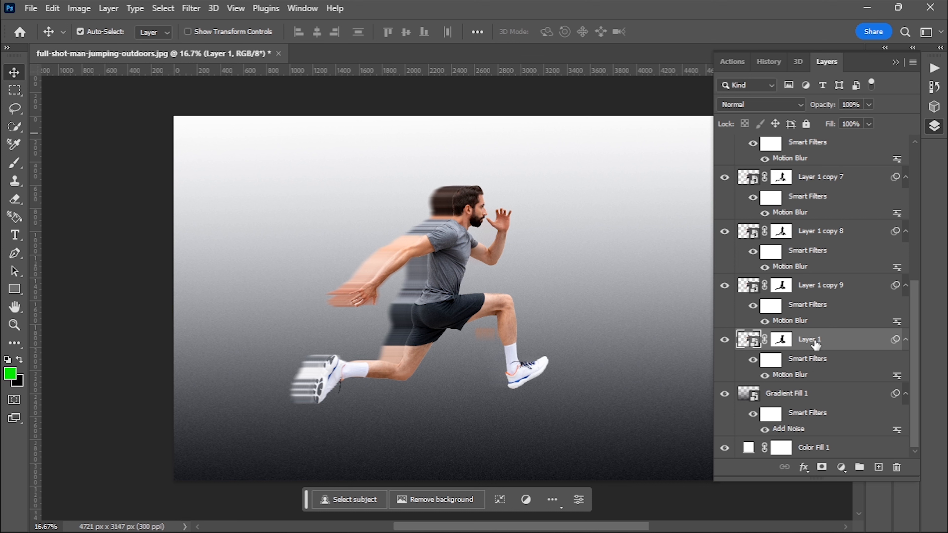
left_click(862, 101)
type("10")
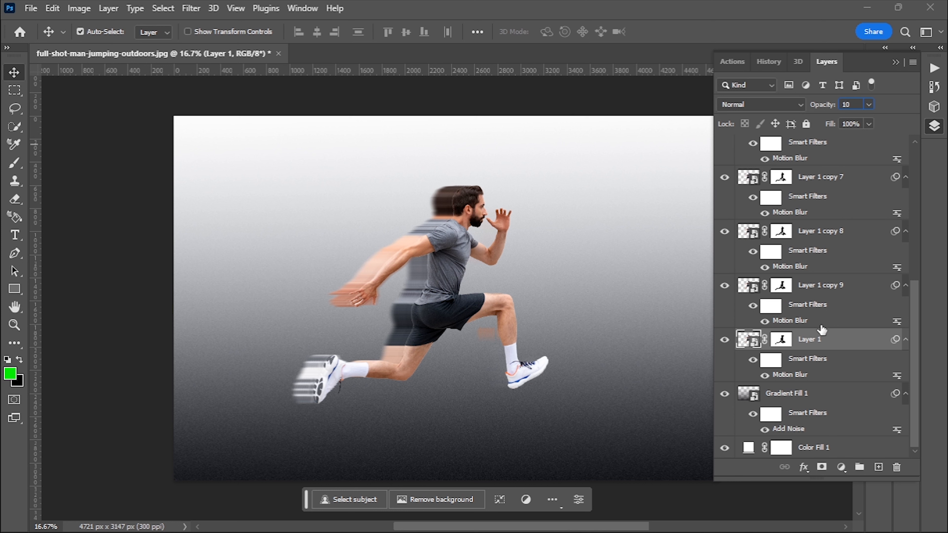
left_click(831, 291)
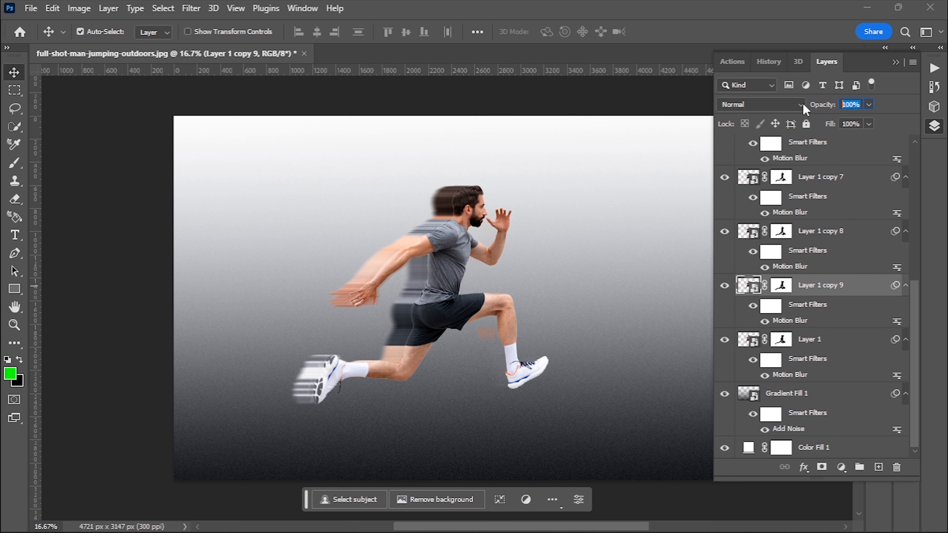
left_click(825, 229)
type("30")
left_click_drag(857, 103, 814, 106)
left_click(830, 177)
type("40")
Set the opacity of Layer 1 copy 6 to 50%, copy 5 to 60%, copy 4 to 70%, copy 3 to 80% and copy 2 to 90%
scroll(836, 207, "up", 2)
left_click(839, 204)
type("50")
left_click(824, 155)
scroll(825, 155, "up", 1)
type("60")
left_click(817, 146)
scroll(825, 184, "up", 2)
type("70")
left_click(817, 161)
type("80")
scroll(831, 207, "up", 2)
left_click(826, 165)
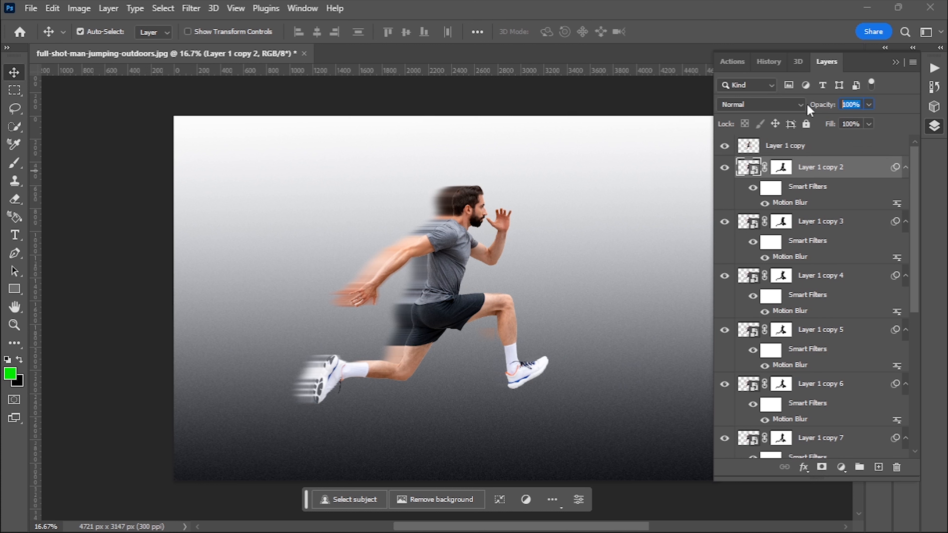
type("90")
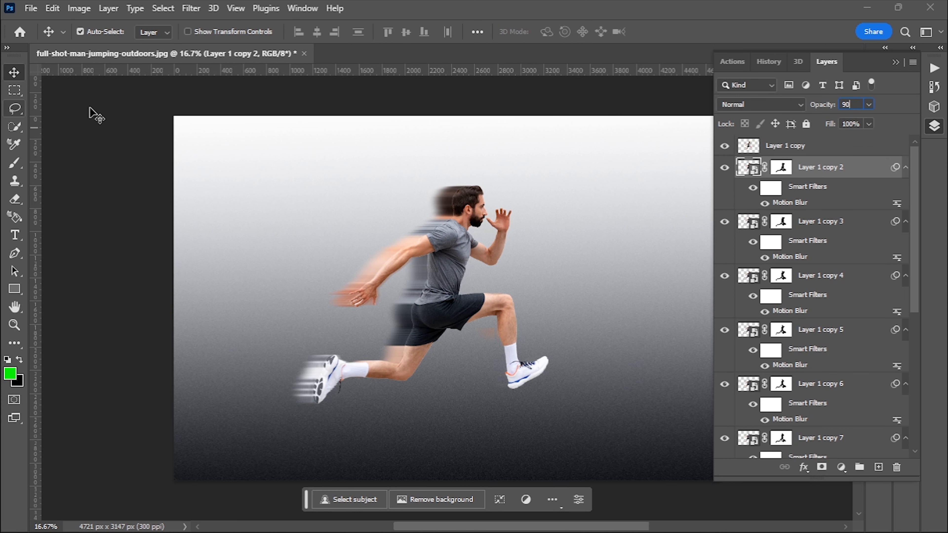
left_click(94, 113)
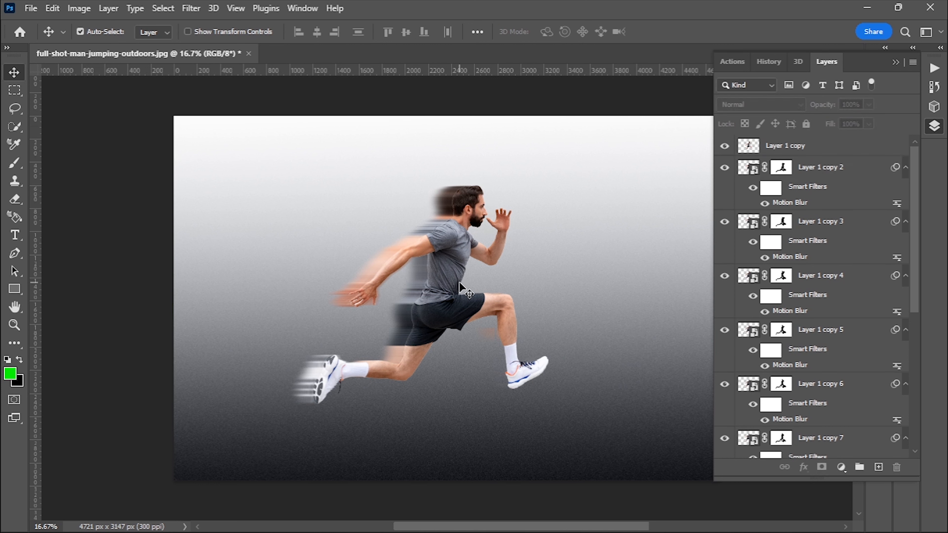
Select all the blur layers from Layer 1 copy 2 down to Layer 1 and convert them into one smart object
left_click(831, 175)
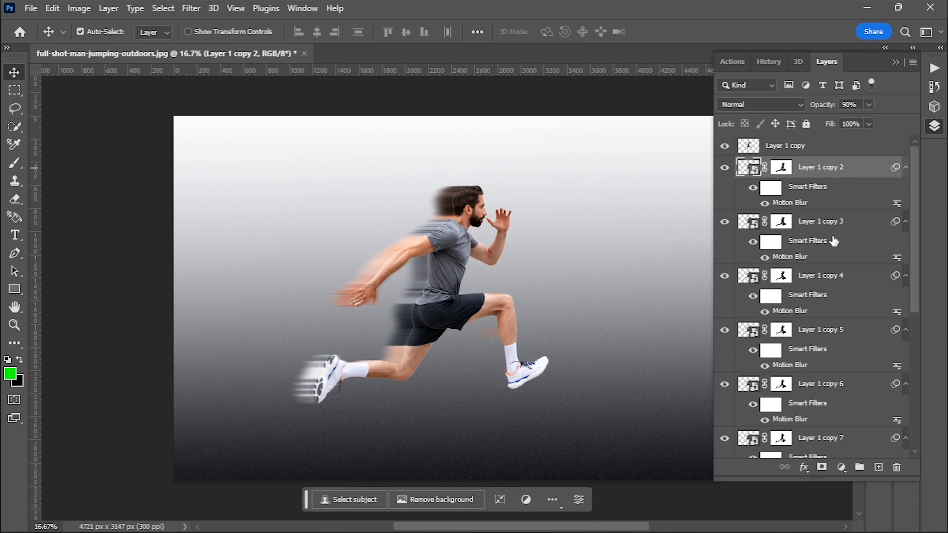
scroll(833, 241, "down", 3)
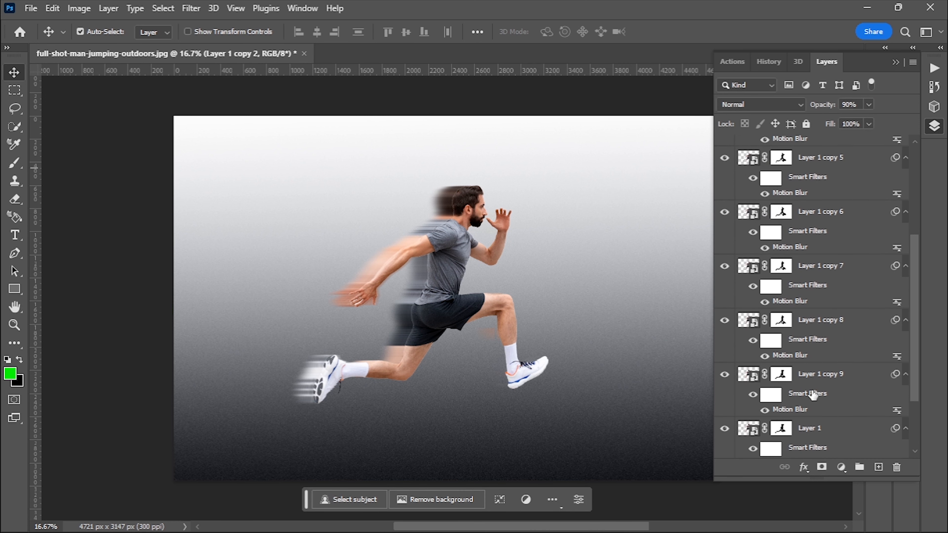
scroll(814, 388, "down", 2)
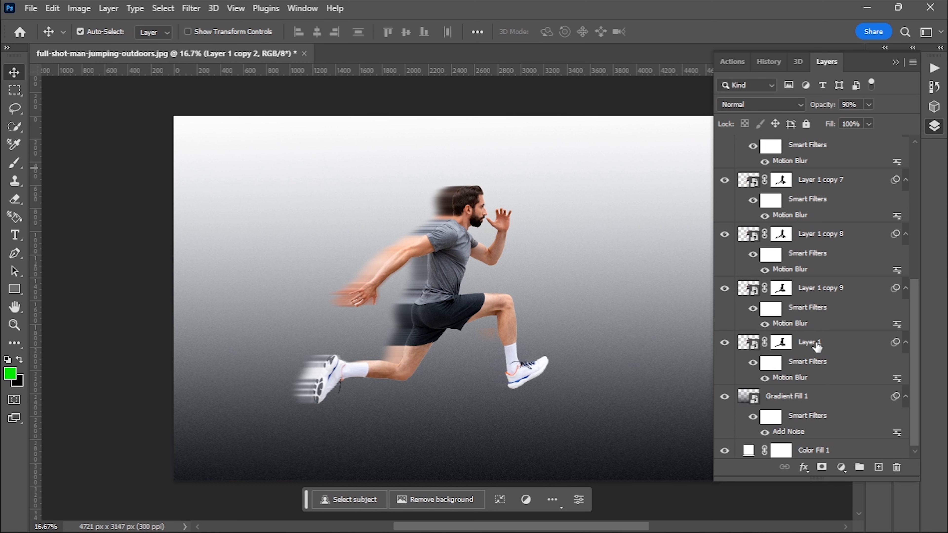
left_click(817, 343, "shift")
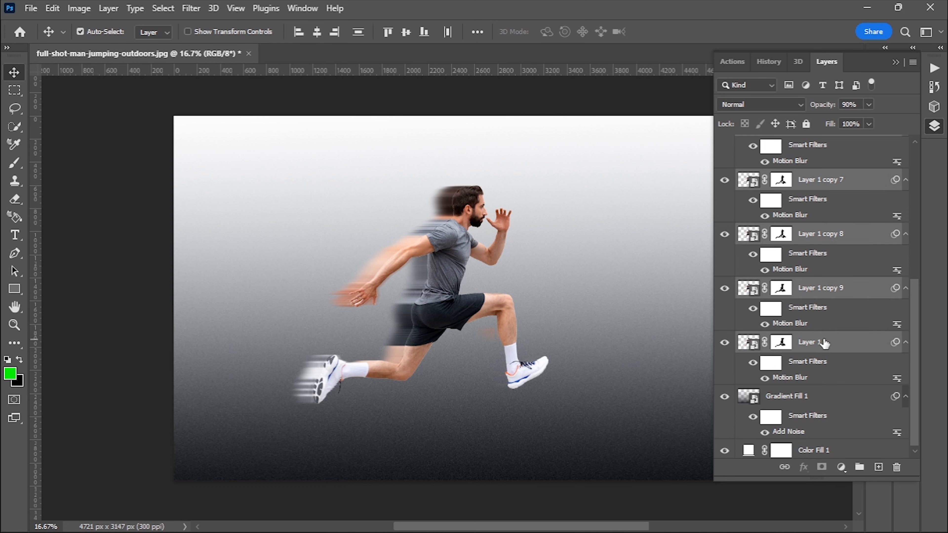
right_click(825, 347)
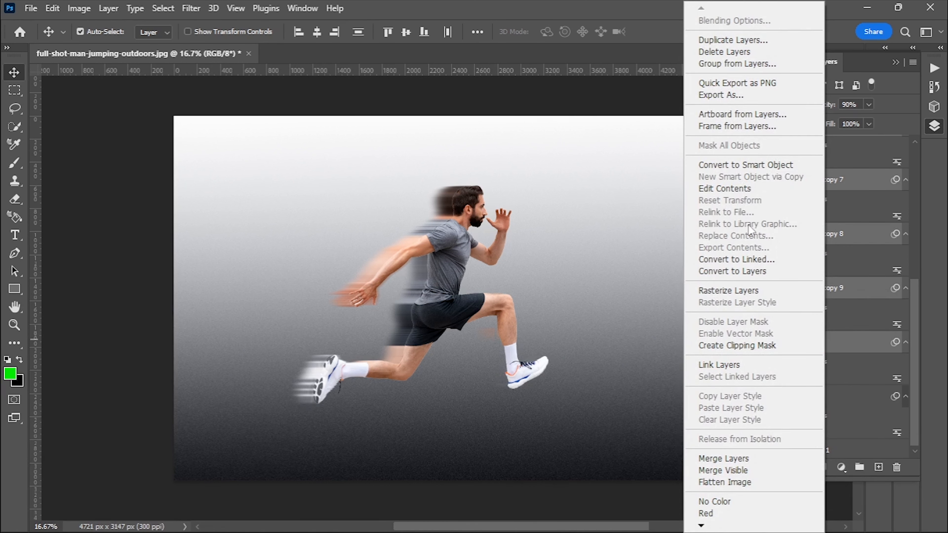
left_click(743, 165)
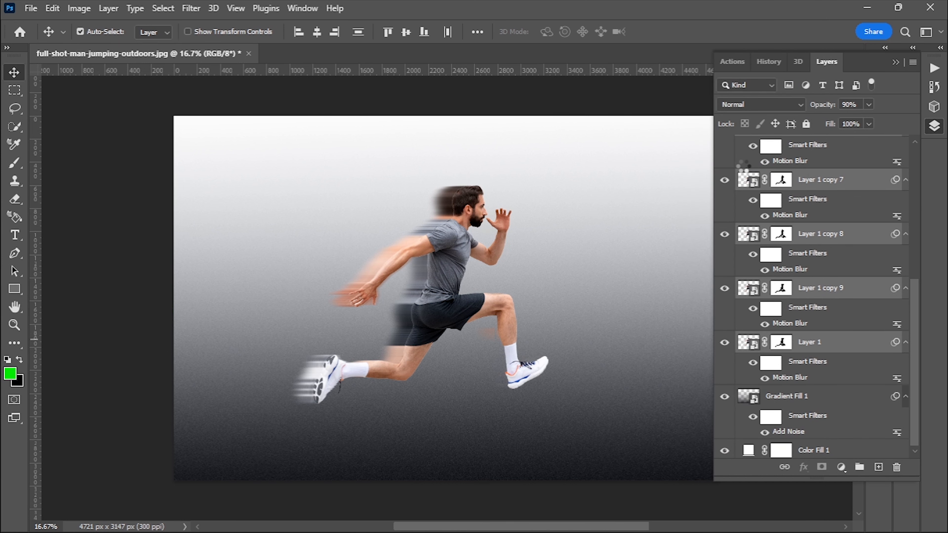
Rename the combined smart object layer as Blur
double_click(804, 168)
type("B")
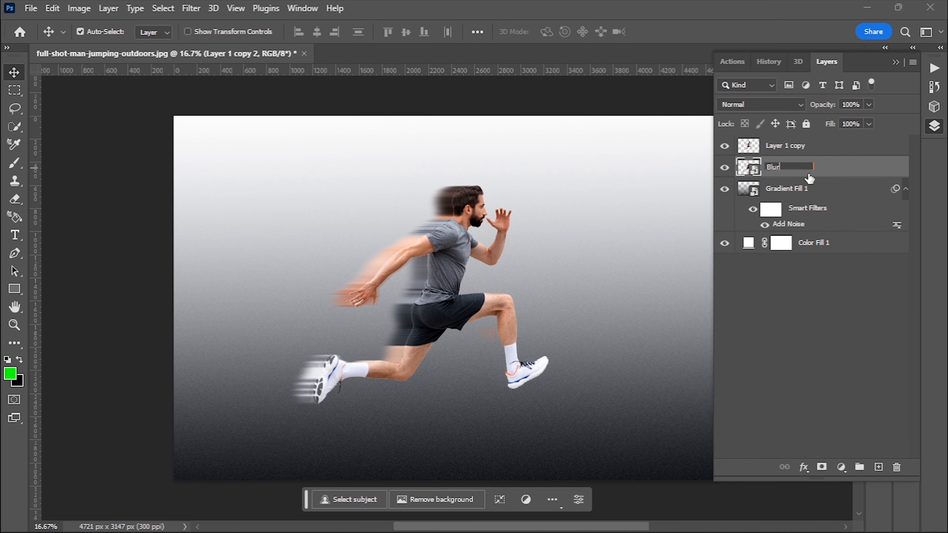
type("lur")
left_click(829, 207)
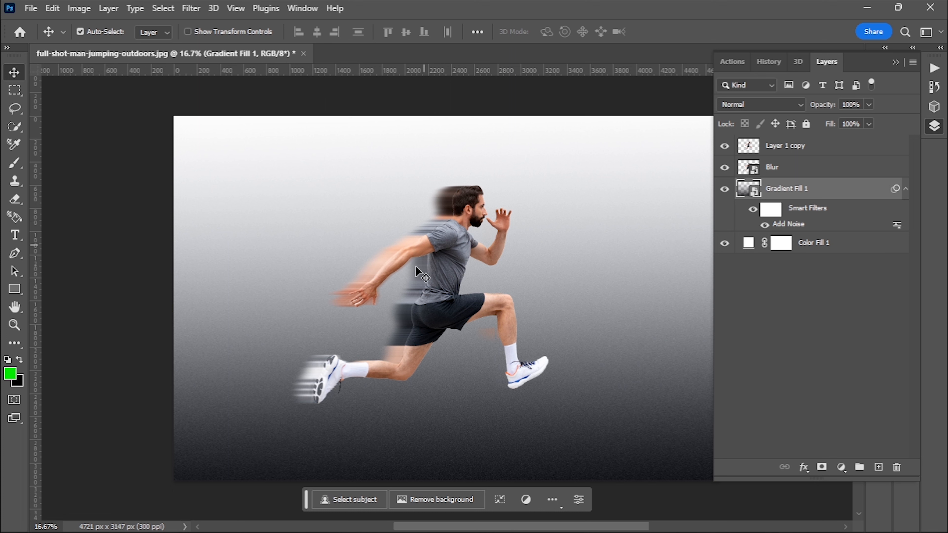
left_click(788, 173)
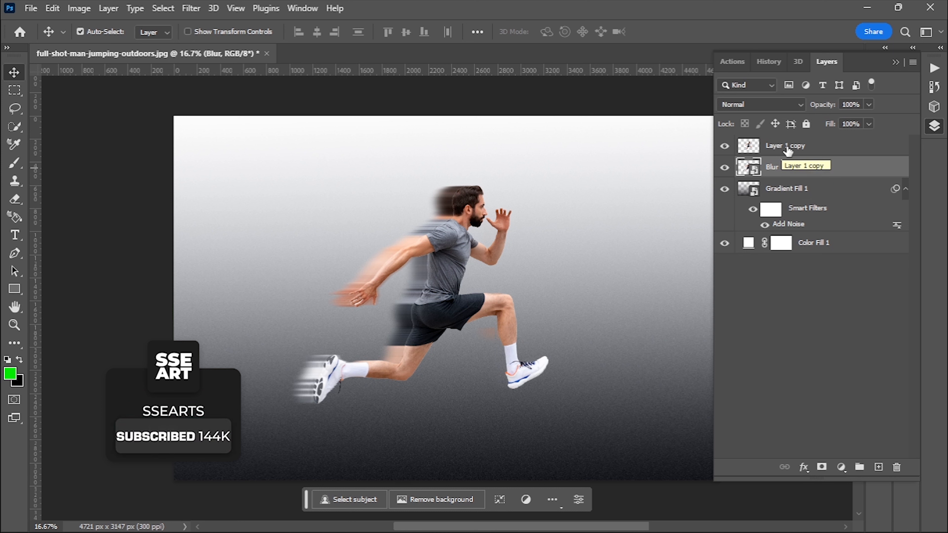
left_click(784, 149)
left_click(786, 168)
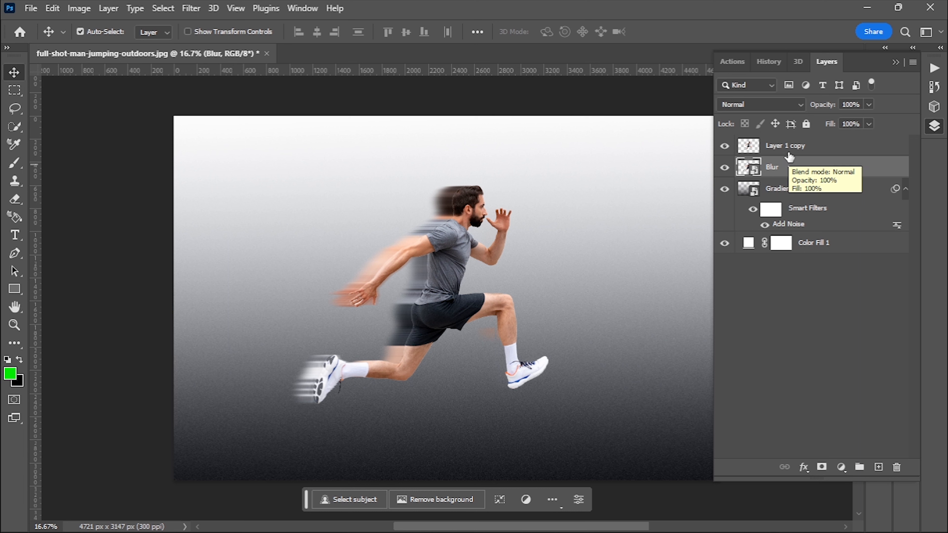
Add a Drop Shadow in Darken mode at 59% opacity to Layer 1 copy and adjust its distance and size
left_click(794, 147)
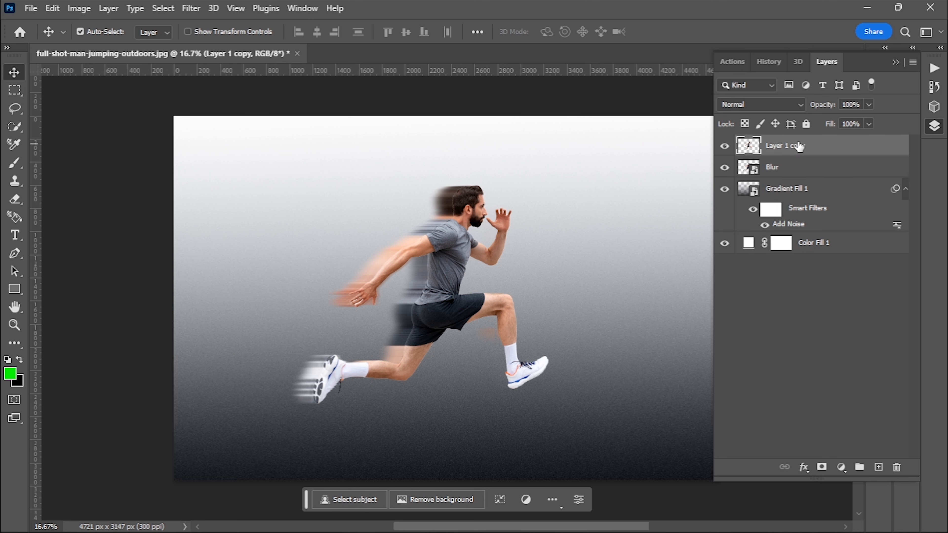
left_click(841, 467)
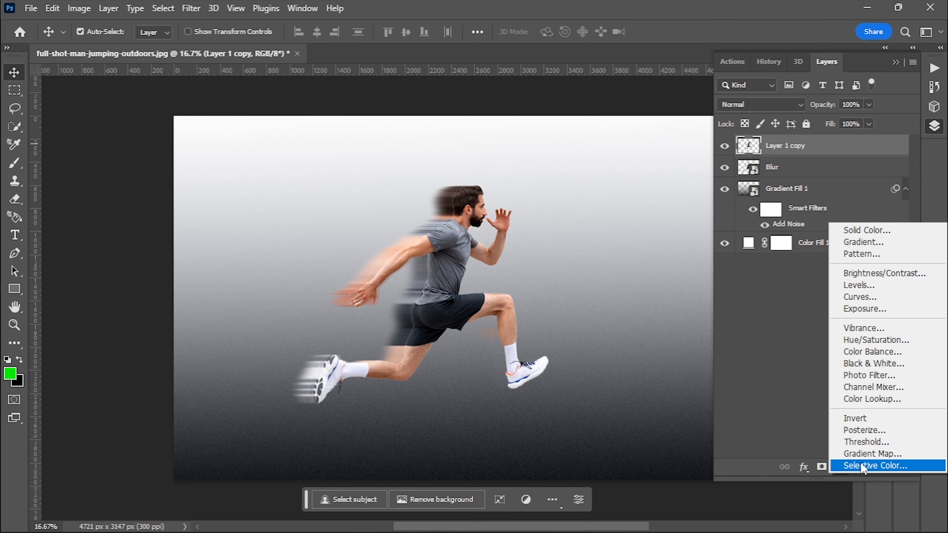
left_click(804, 471)
left_click(804, 471)
left_click(822, 468)
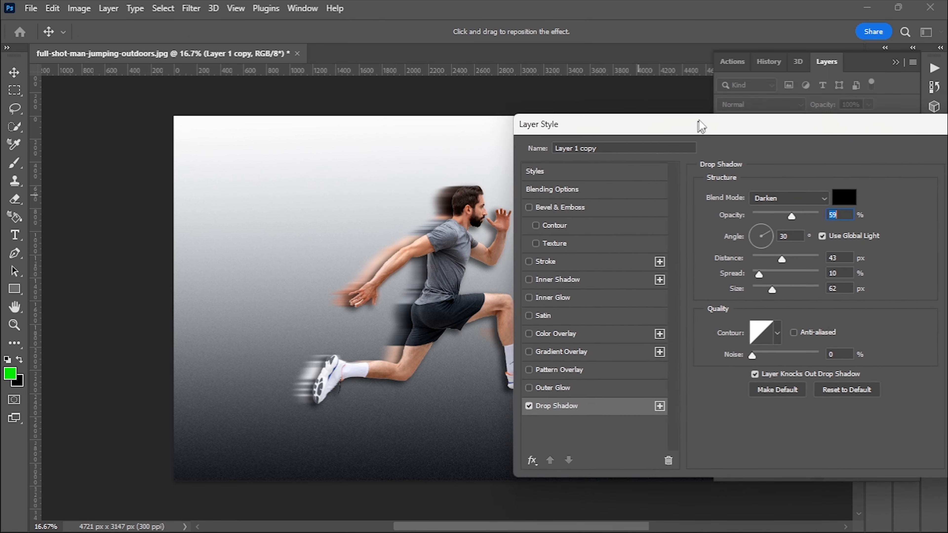
left_click_drag(796, 243, 771, 258)
left_click_drag(785, 273, 770, 260)
left_click_drag(806, 112, 691, 125)
left_click(869, 147)
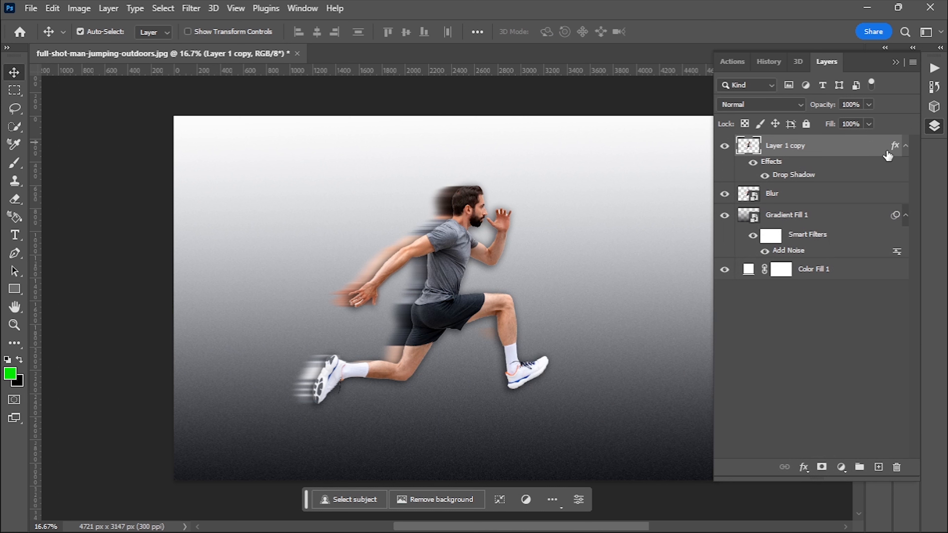
Separate the drop shadow of Layer 1 copy into its own layer
right_click(895, 150)
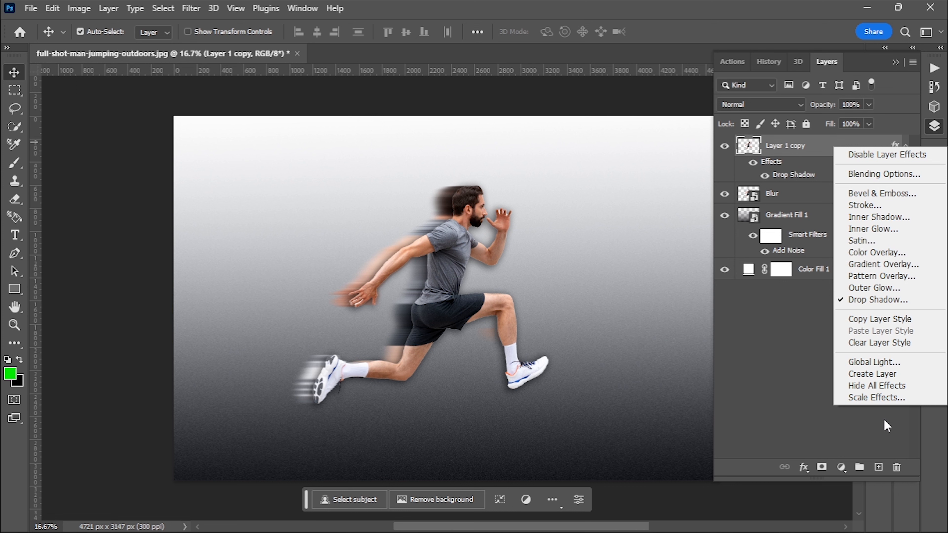
left_click(887, 374)
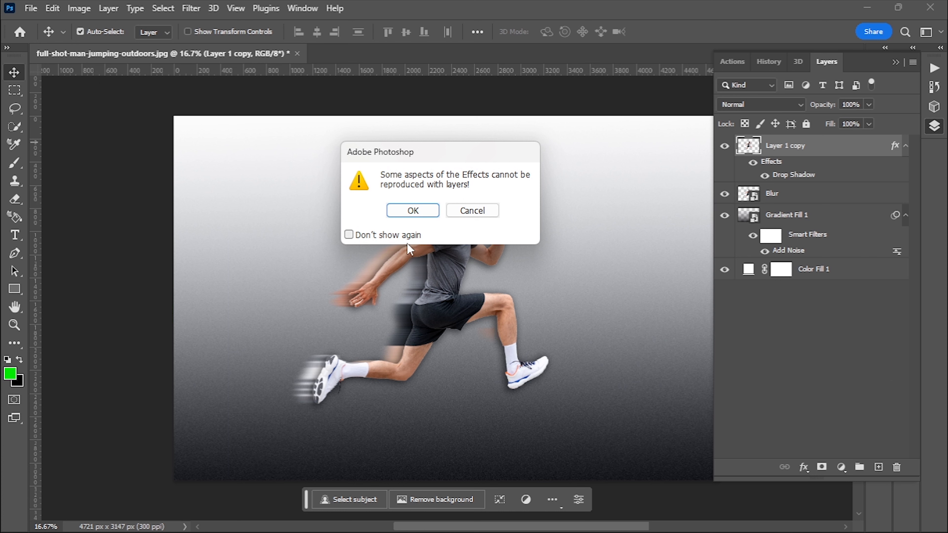
left_click(414, 211)
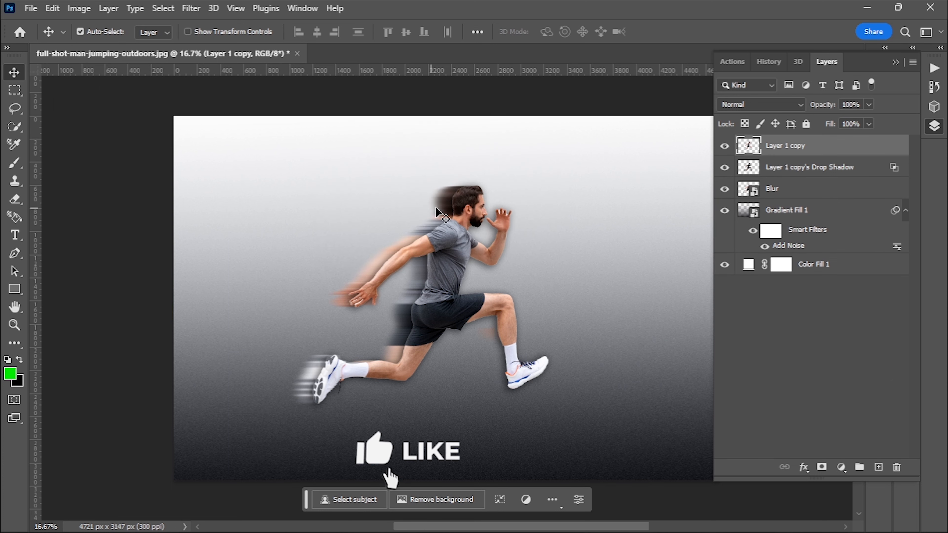
Add a layer mask to the drop shadow layer and brush black over the shadow around the runner's front arm, body and legs
left_click(805, 168)
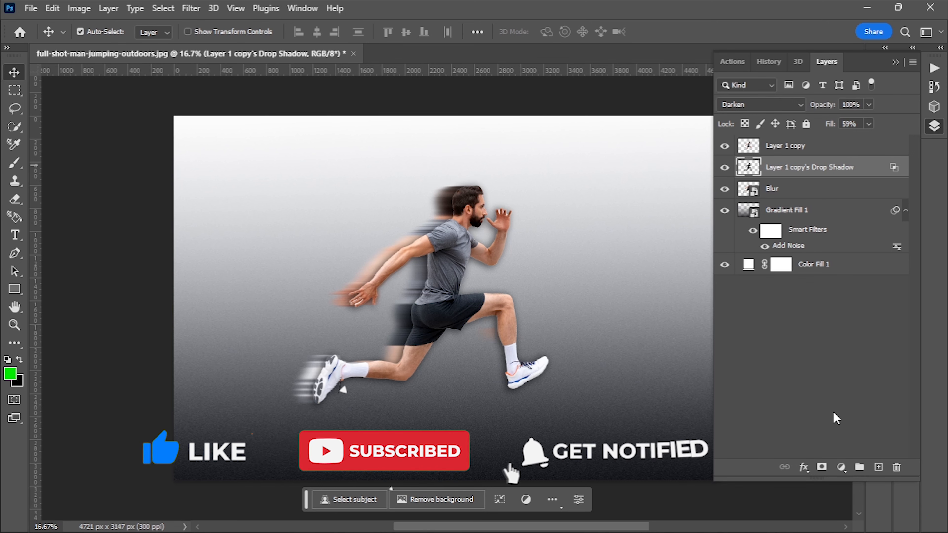
left_click(821, 467)
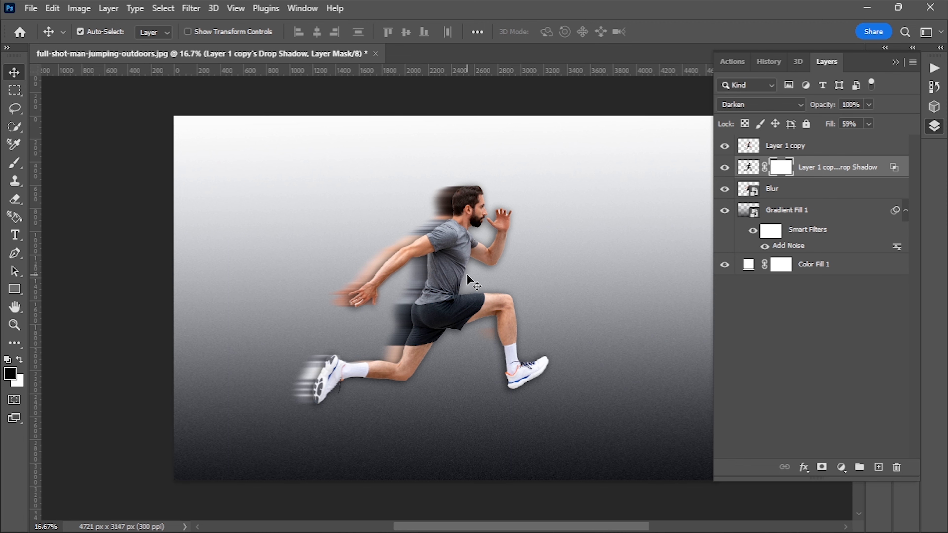
key("b")
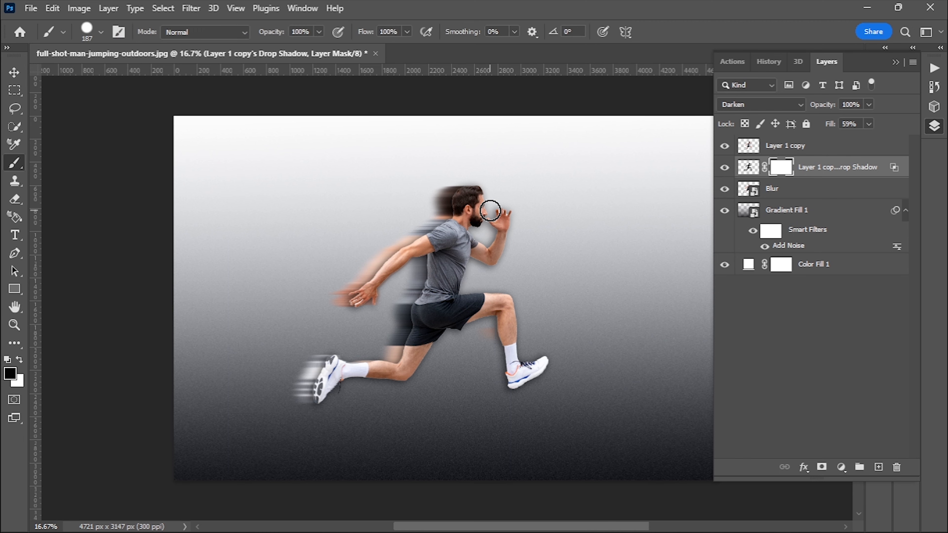
key("ctrl+plus")
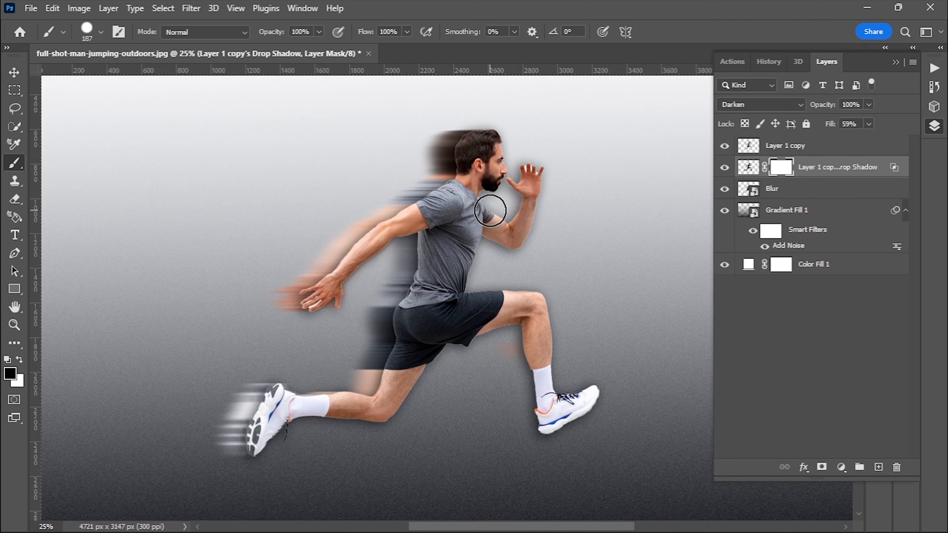
left_click(10, 373)
left_click(552, 461)
left_click(865, 277)
right_click(491, 224)
key("Escape")
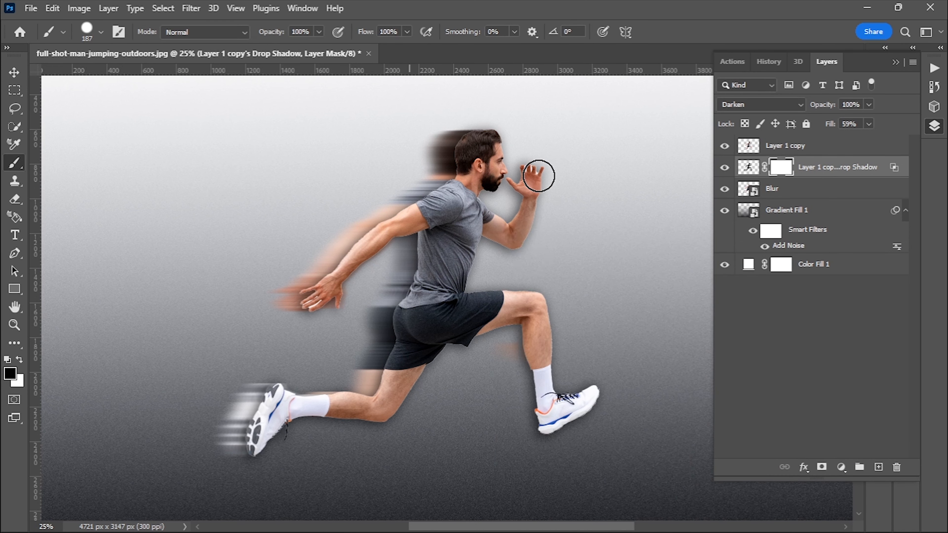
left_click_drag(538, 175, 522, 239)
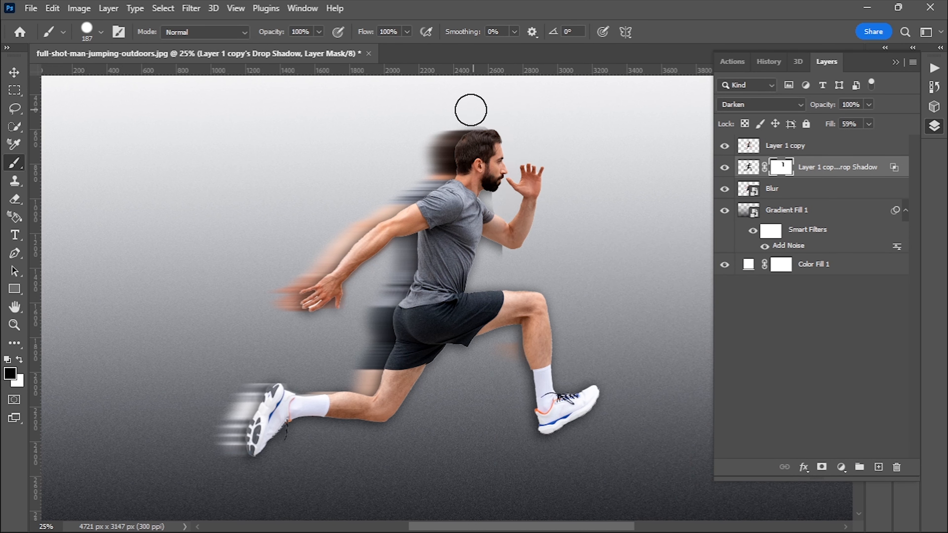
mouse_move(524, 193)
left_mouse_down()
mouse_move(480, 238)
mouse_move(502, 270)
mouse_move(526, 390)
mouse_move(548, 437)
mouse_move(501, 331)
mouse_move(498, 416)
mouse_move(566, 395)
mouse_move(475, 290)
mouse_move(429, 421)
mouse_move(421, 405)
mouse_move(271, 499)
left_mouse_up()
Lower the brush flow to 8% and touch up the shadow mask near the runner's head
left_click_drag(407, 32, 356, 47)
left_click(498, 131)
left_click_drag(407, 31, 399, 50)
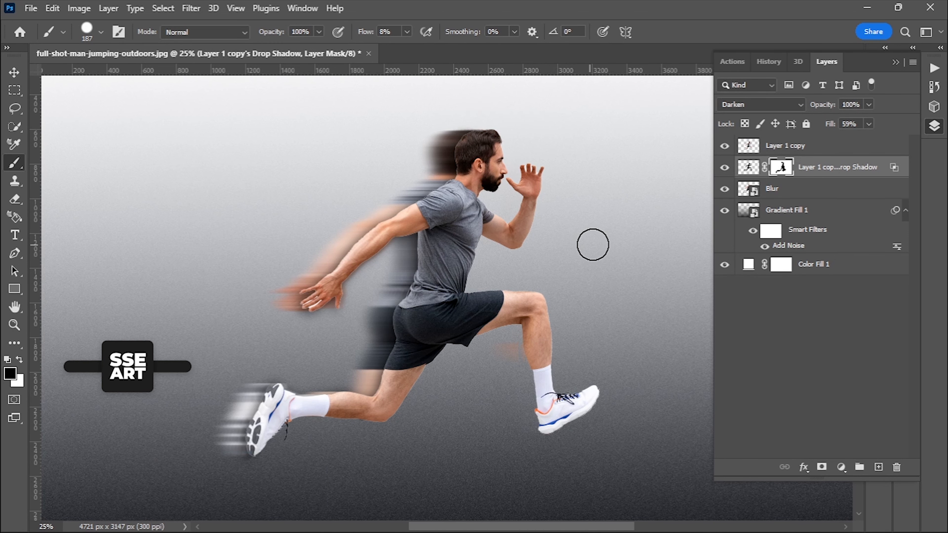
key("ctrl+minus")
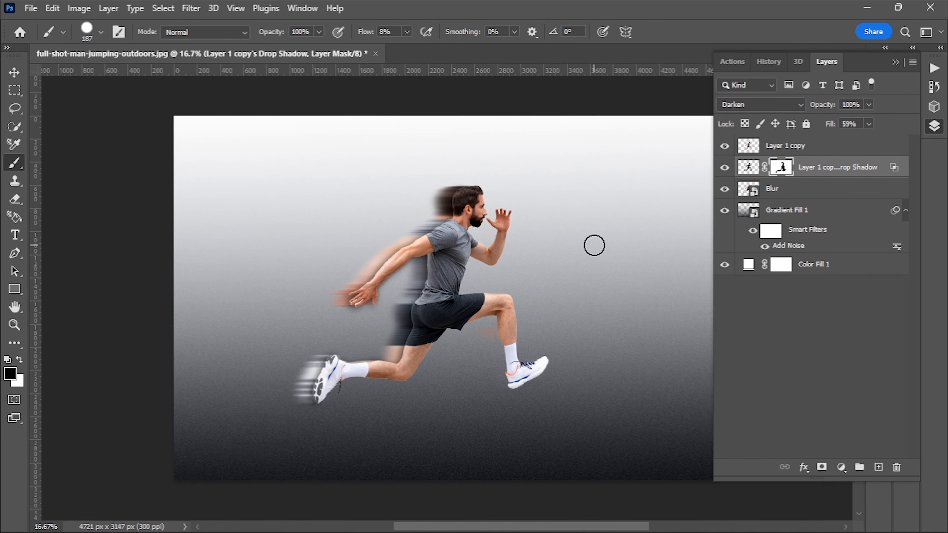
left_click(16, 74)
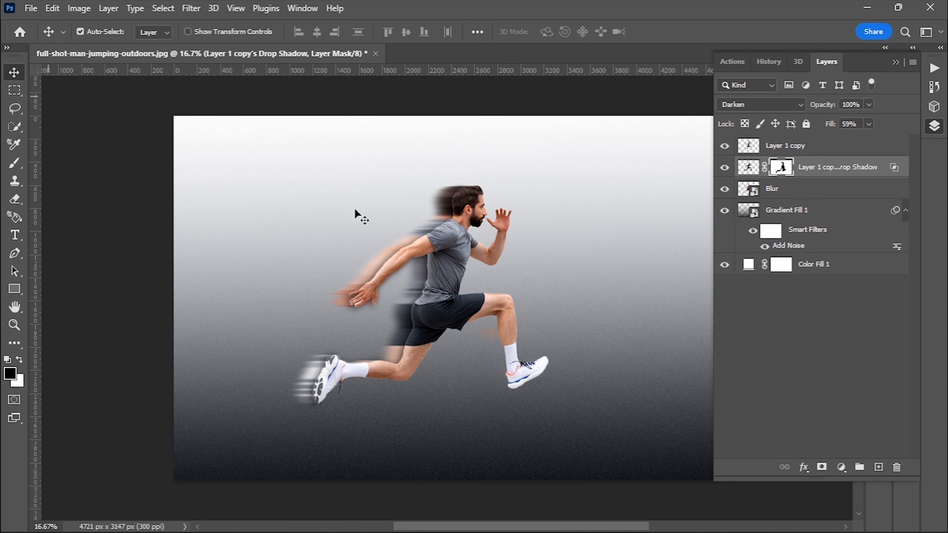
left_click_drag(644, 275, 590, 283)
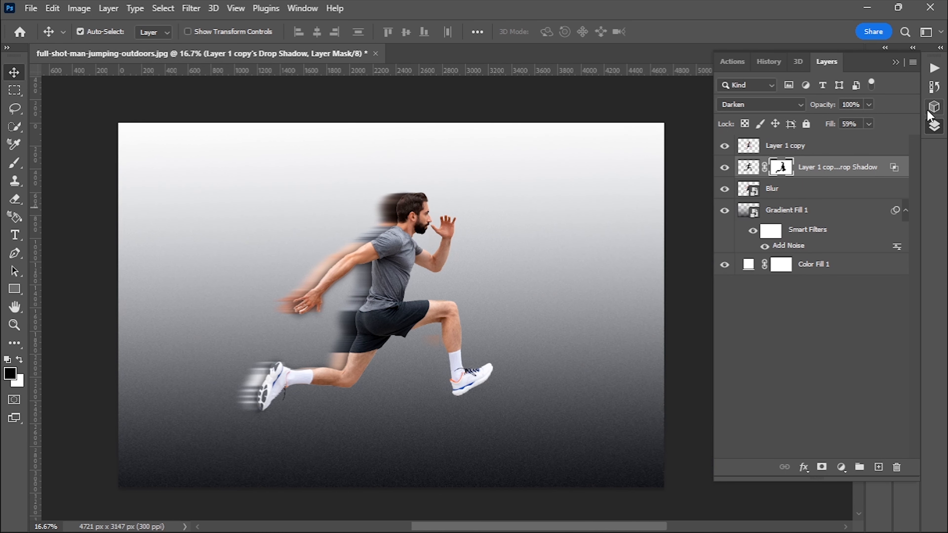